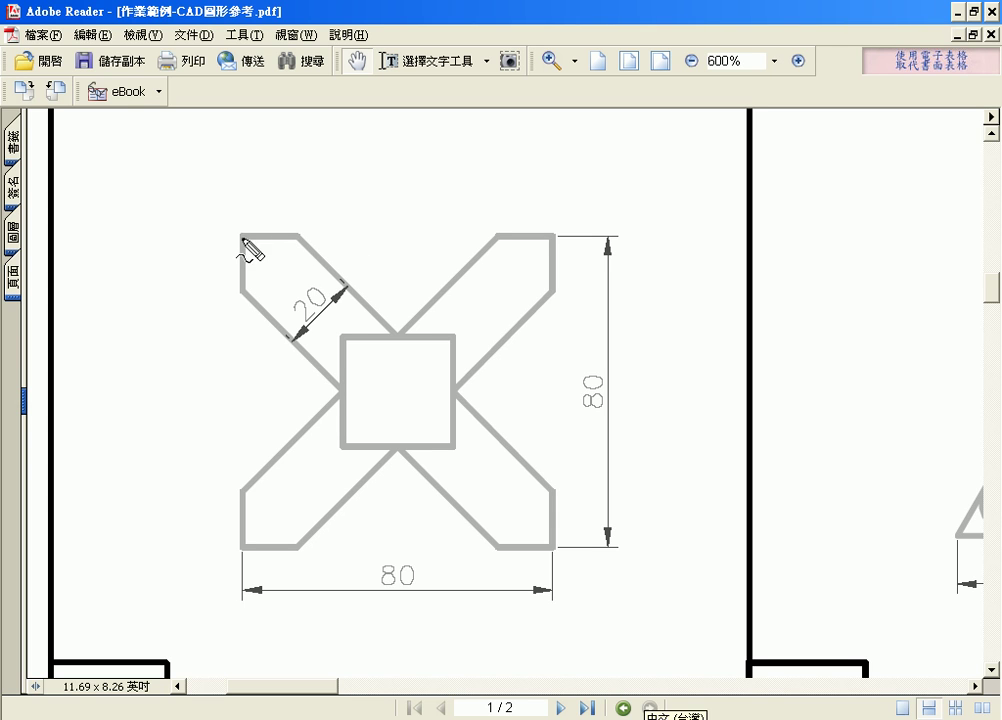
Trace the 80×80 square's four edges in red, then both corner-to-corner diagonals.
drag(297, 238, 497, 237)
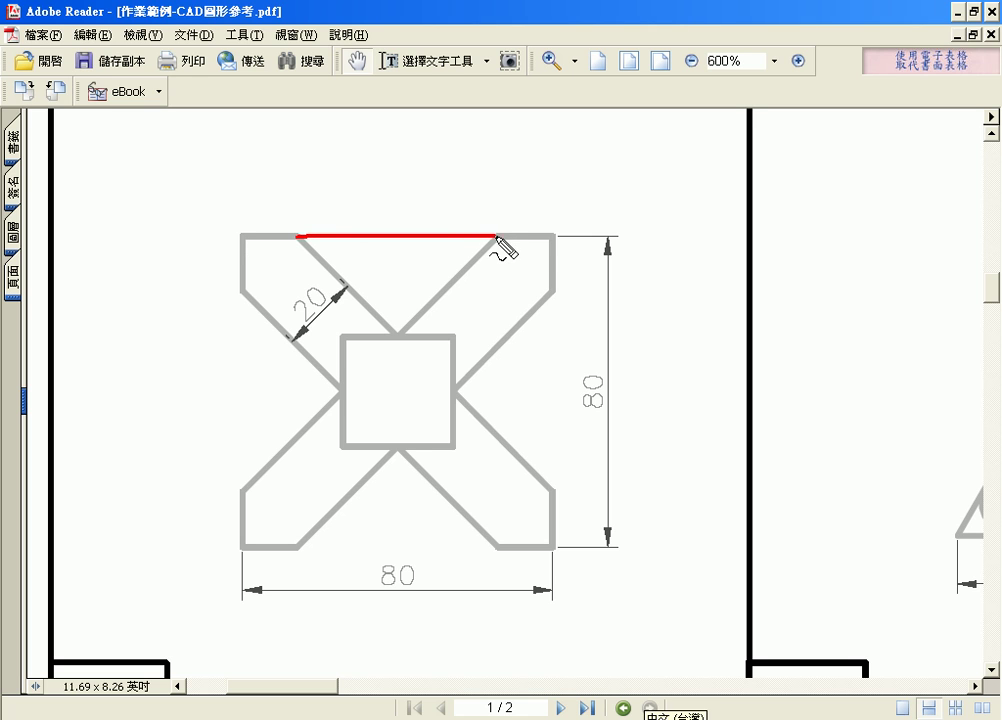
drag(555, 291, 548, 492)
drag(297, 546, 497, 547)
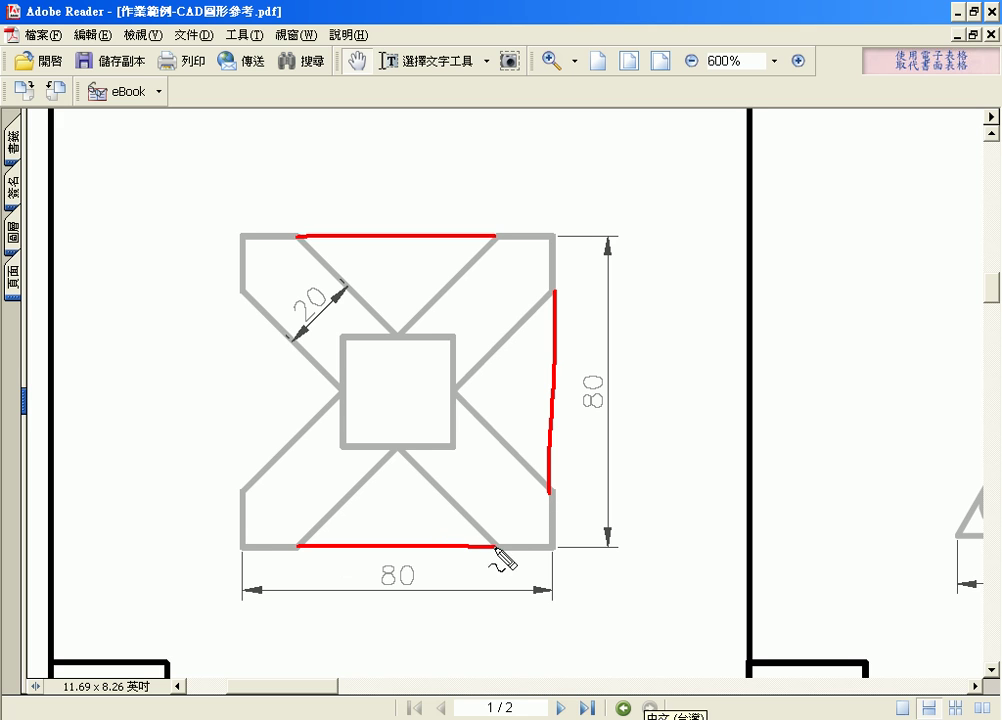
drag(242, 290, 247, 486)
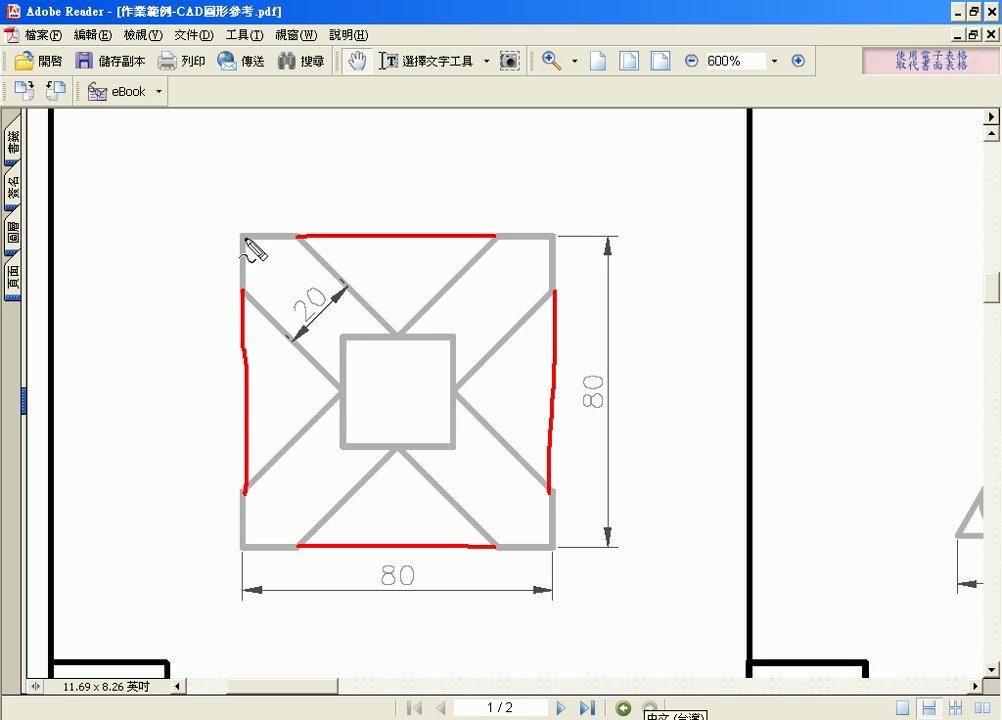
drag(244, 240, 549, 545)
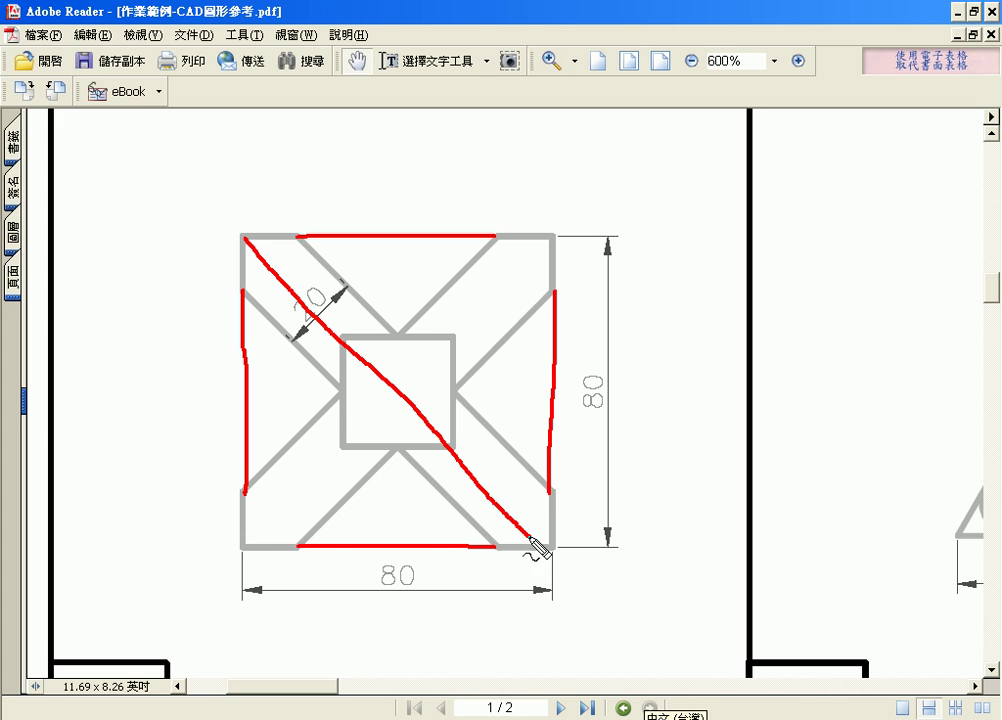
mouse_move(244, 545)
mouse_down()
mouse_move(412, 388)
mouse_move(551, 237)
mouse_up()
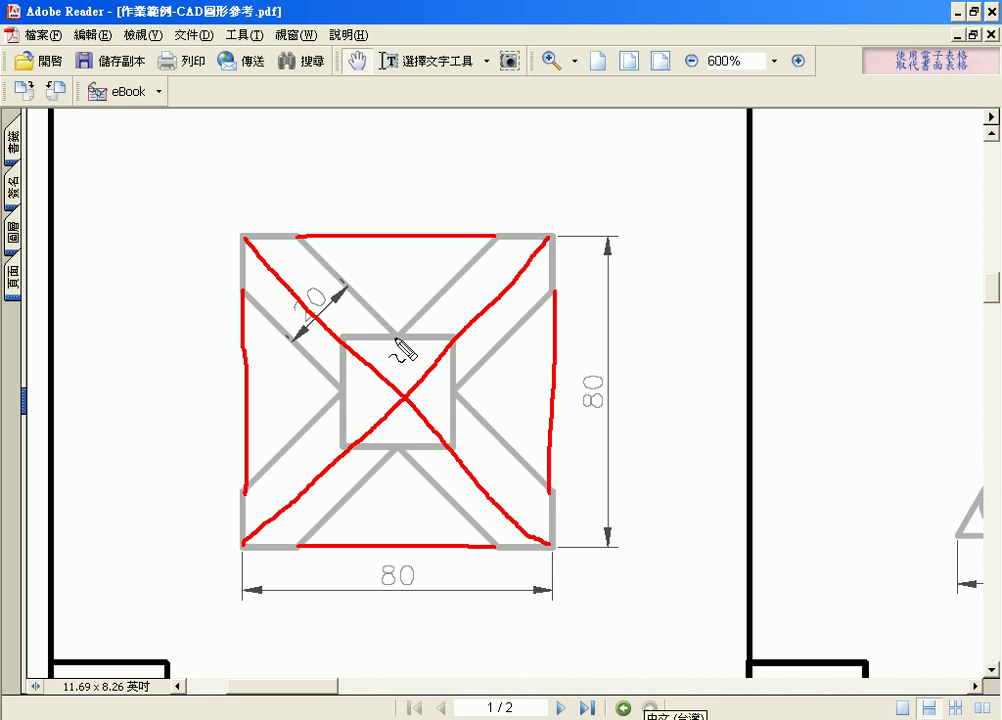
Mark the inner square's lower-left corner and its left and bottom edge points with red guides.
click(346, 444)
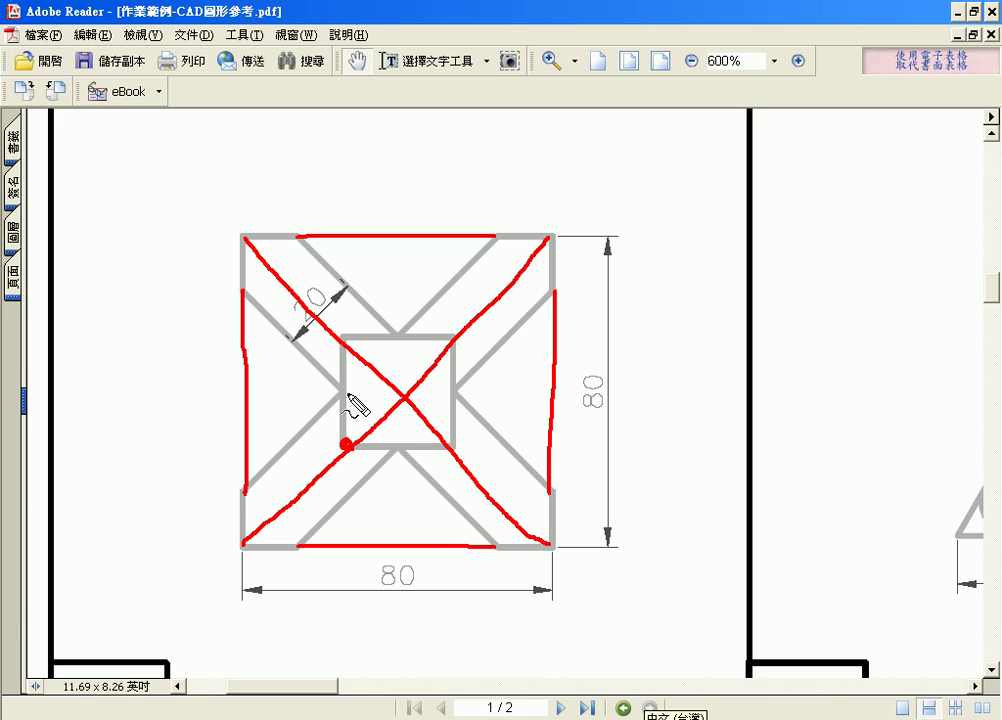
click(342, 390)
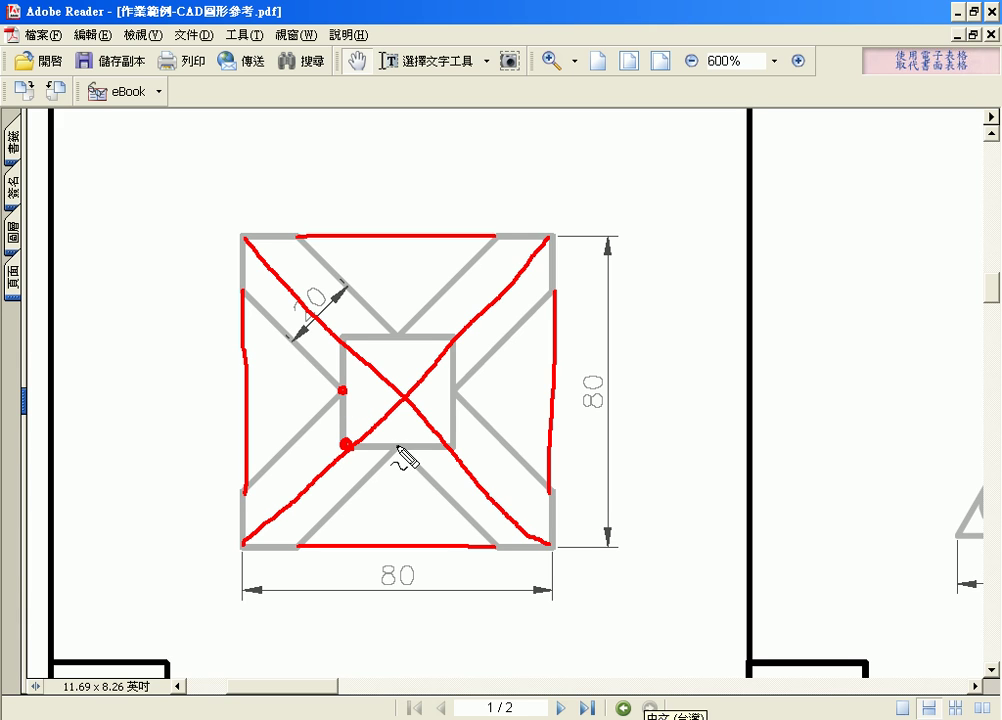
click(396, 445)
drag(396, 445, 289, 444)
drag(342, 413, 341, 484)
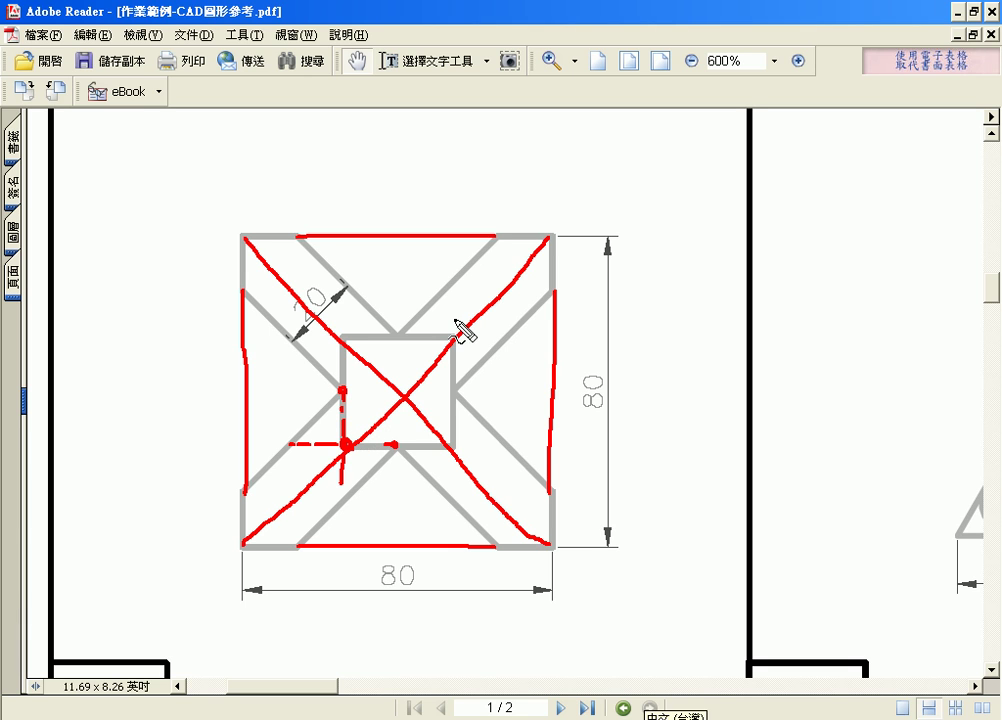
Mark the inner square's top and right edge points with dashed guides at the upper-right arm.
click(400, 334)
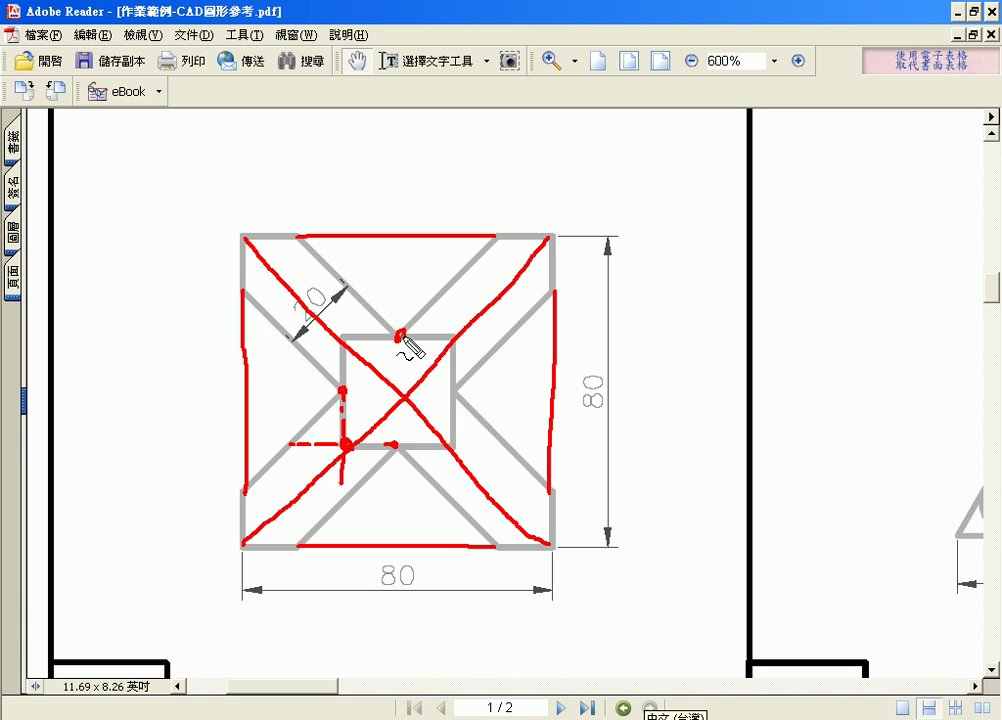
click(455, 385)
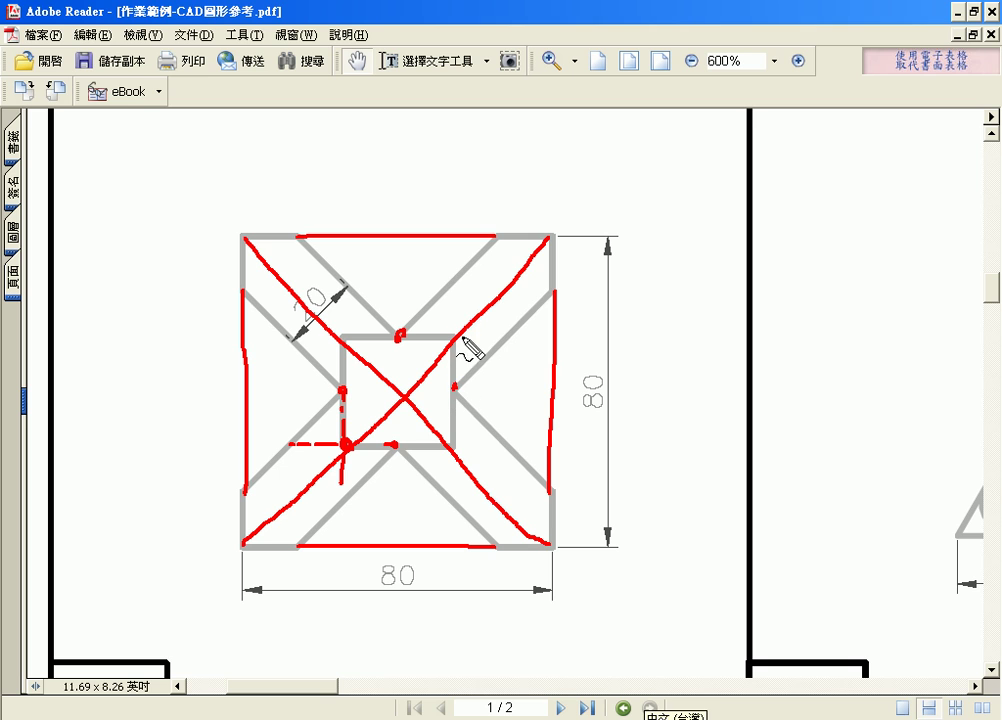
drag(453, 307, 452, 392)
mouse_move(400, 334)
mouse_down()
mouse_move(484, 335)
mouse_move(484, 306)
mouse_up()
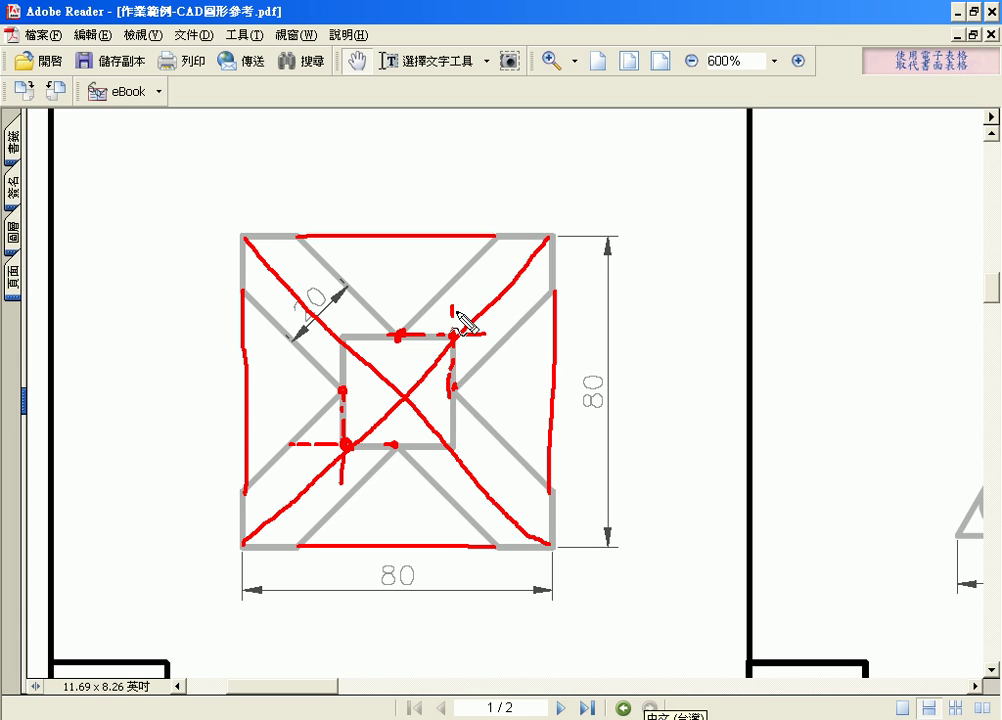
Clear the markup, switch to AutoCAD, and draw an 80 by 80 rectangle beside the X figure.
key(Escape)
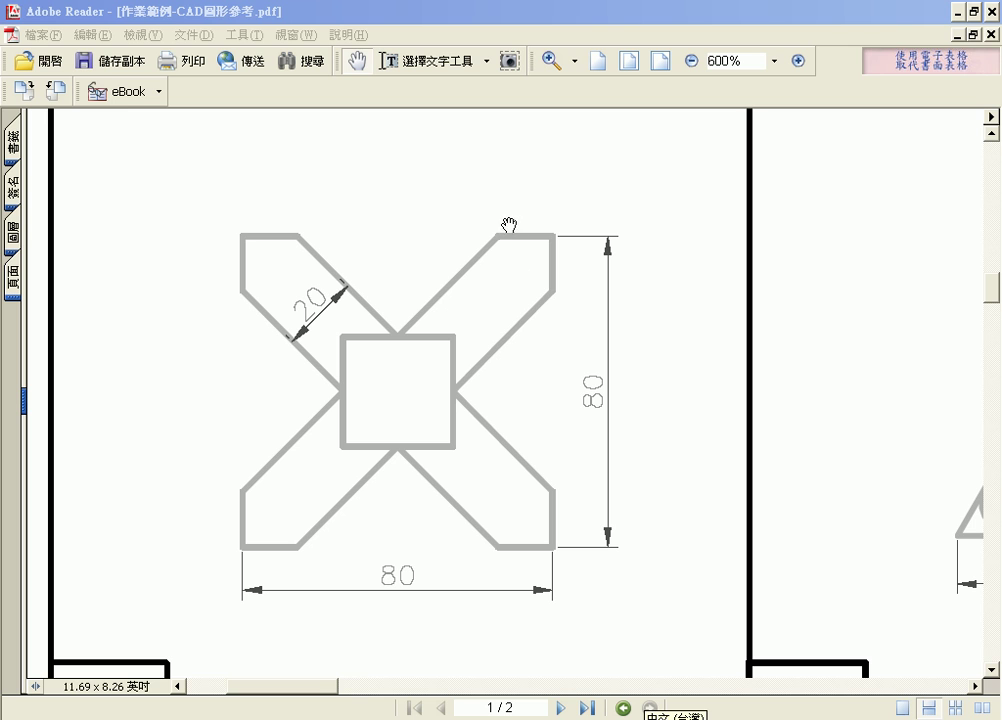
click(958, 14)
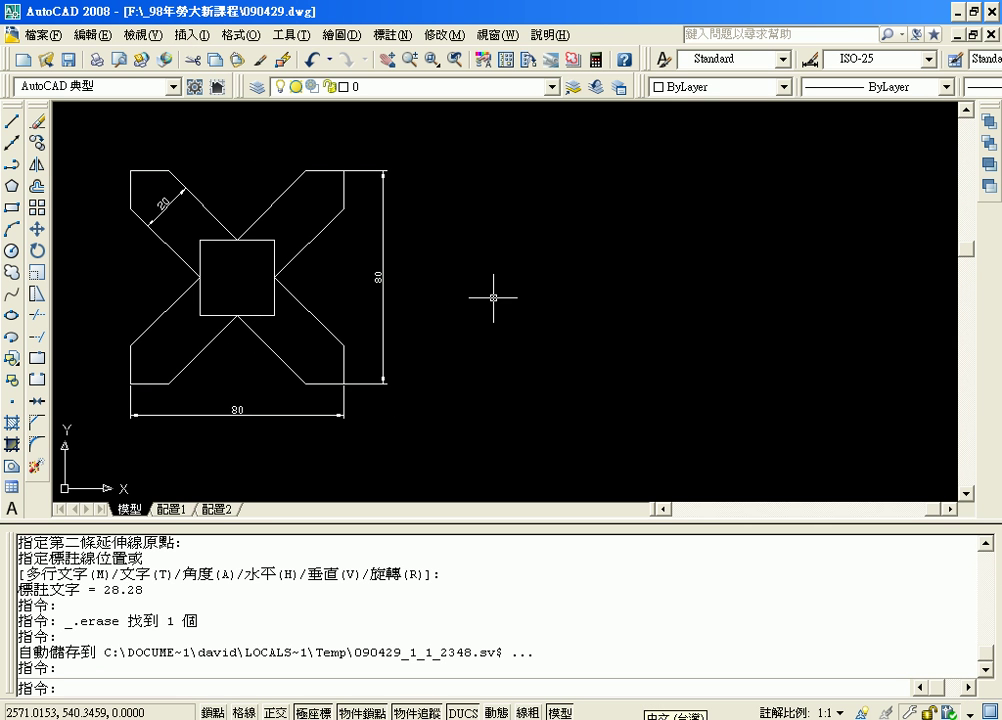
click(12, 207)
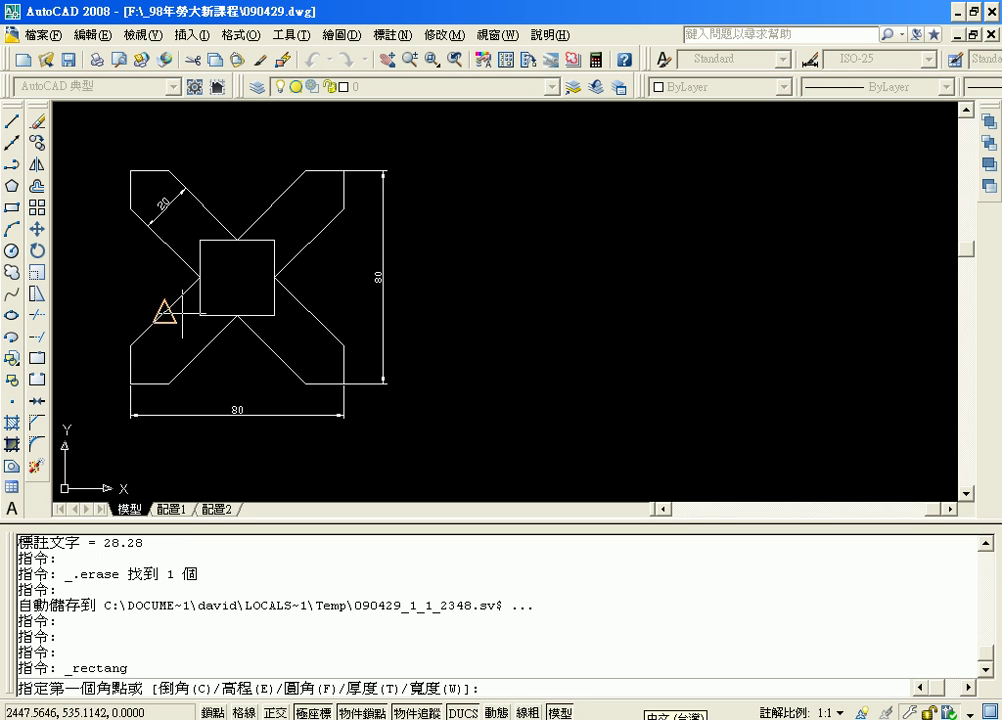
click(566, 384)
text(@8)
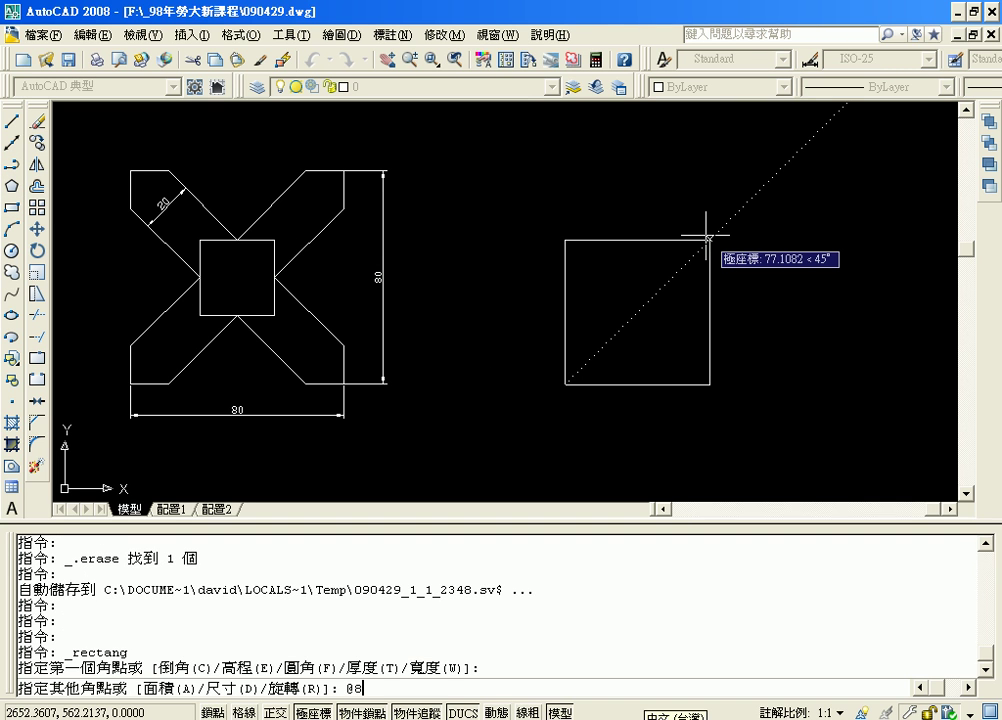
text(0,8)
key(Return)
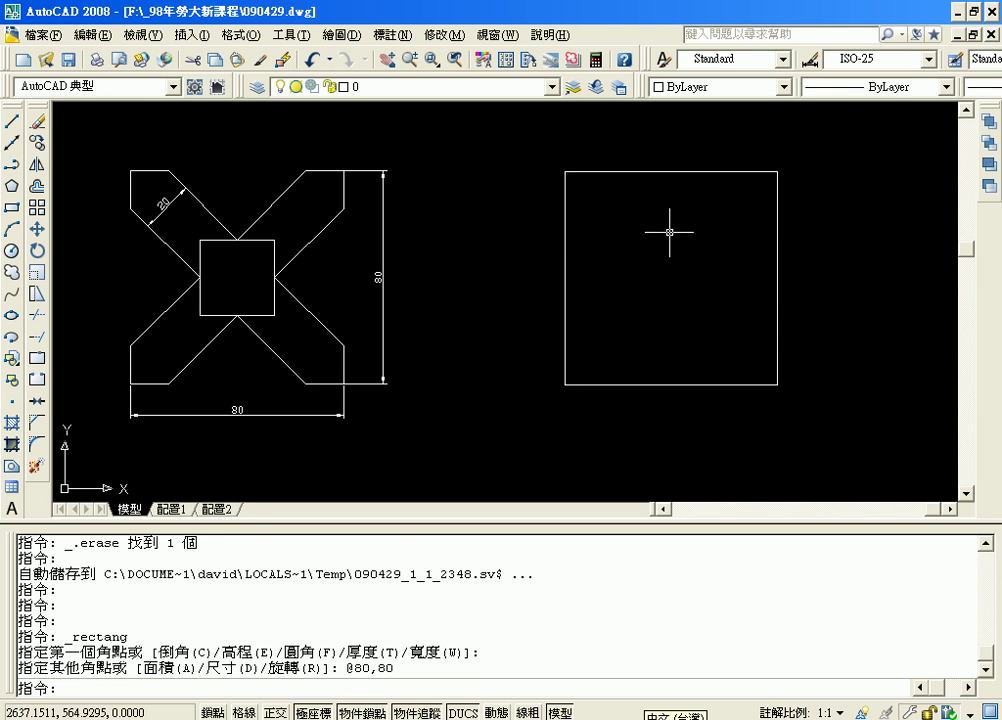
Draw lines from the square's top-left to bottom-right corner and from top-right toward bottom-left.
click(12, 121)
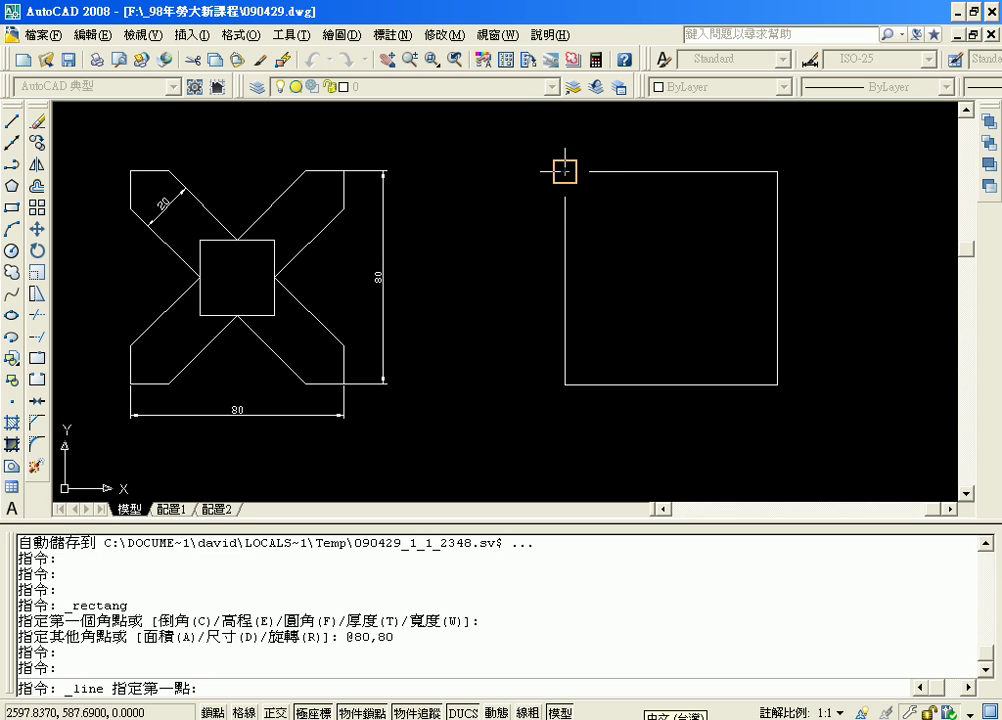
click(566, 172)
click(776, 383)
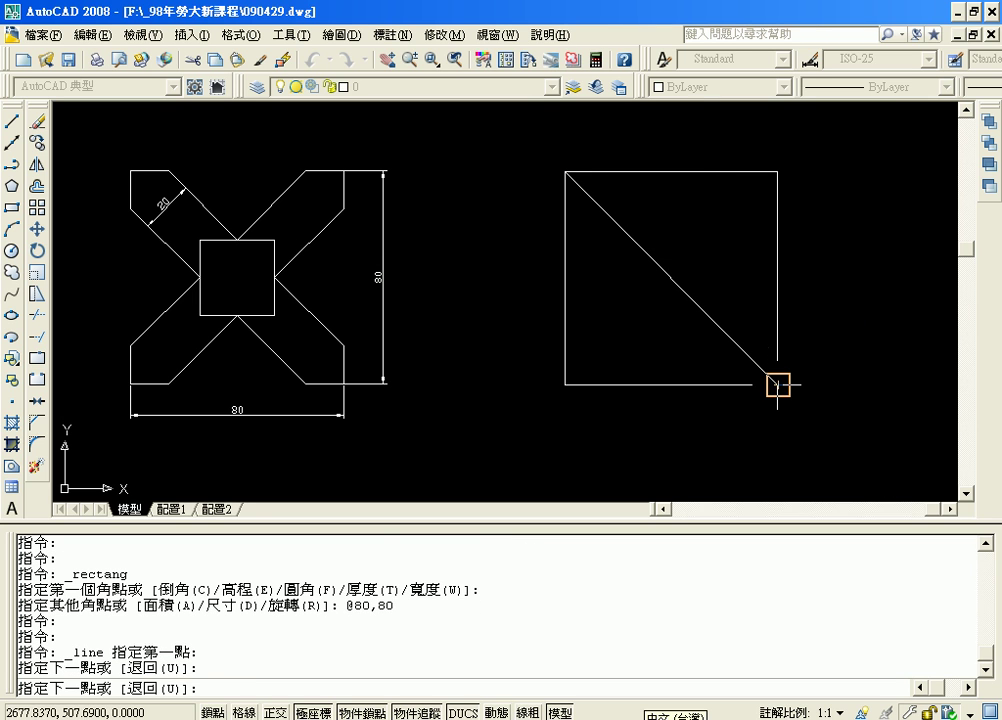
key(Escape)
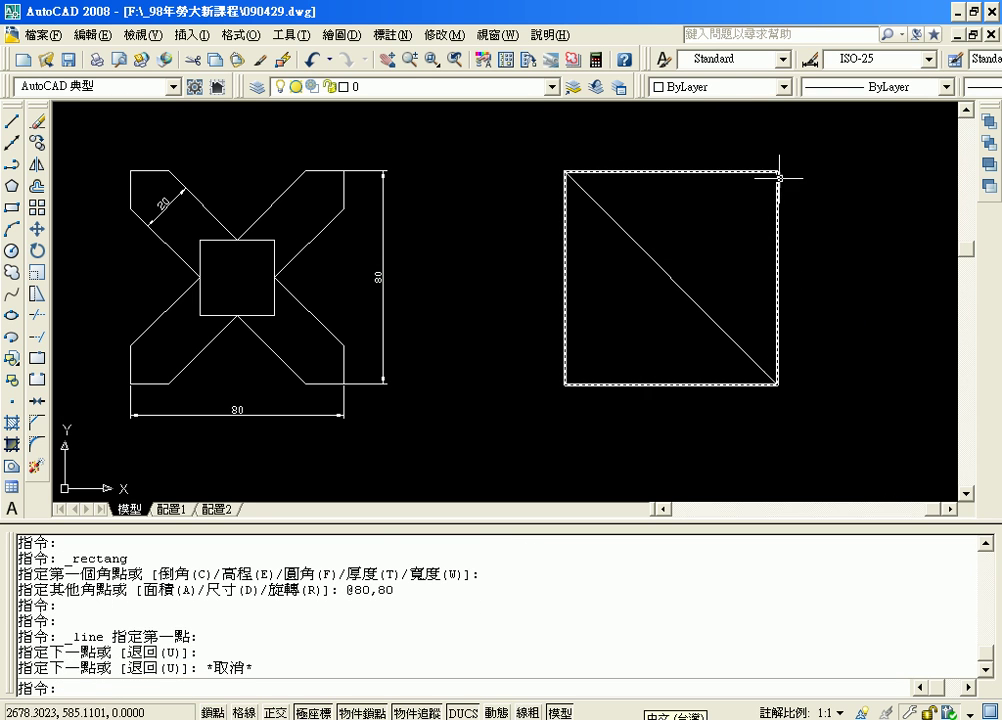
key(Return)
click(778, 172)
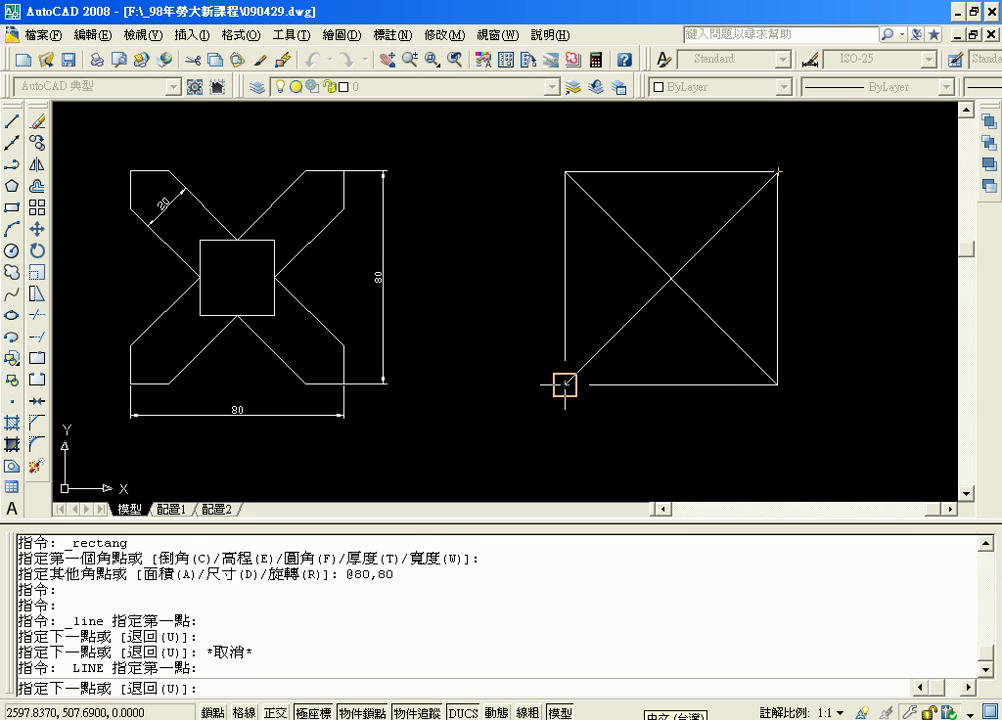
key(Escape)
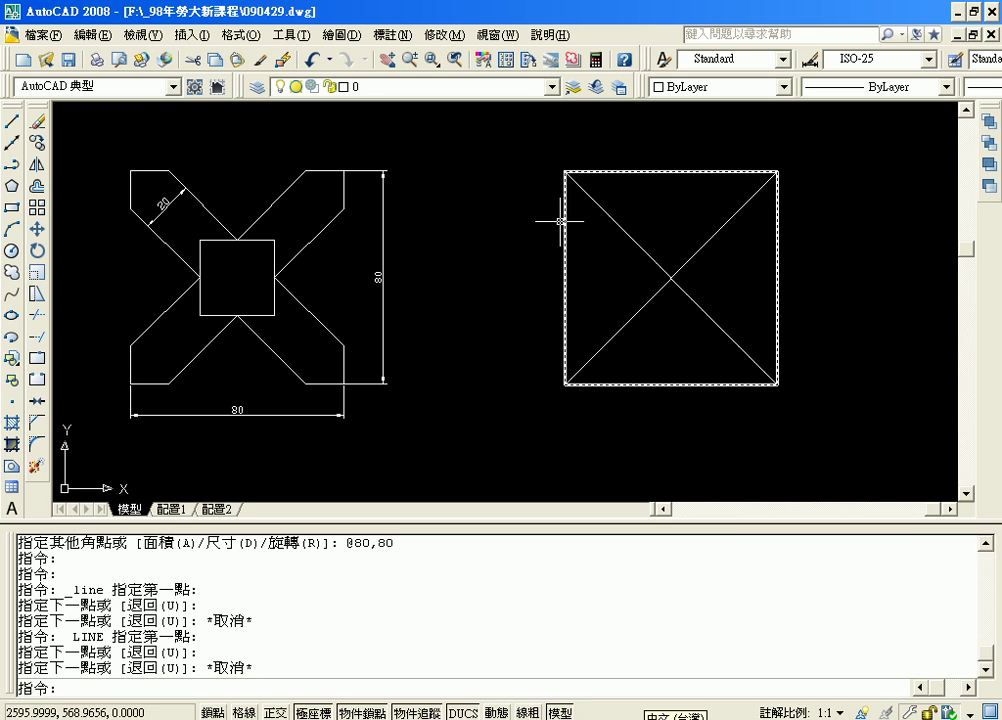
Offset both diagonals by 10 to each side to form the arm edges.
click(37, 185)
text(10)
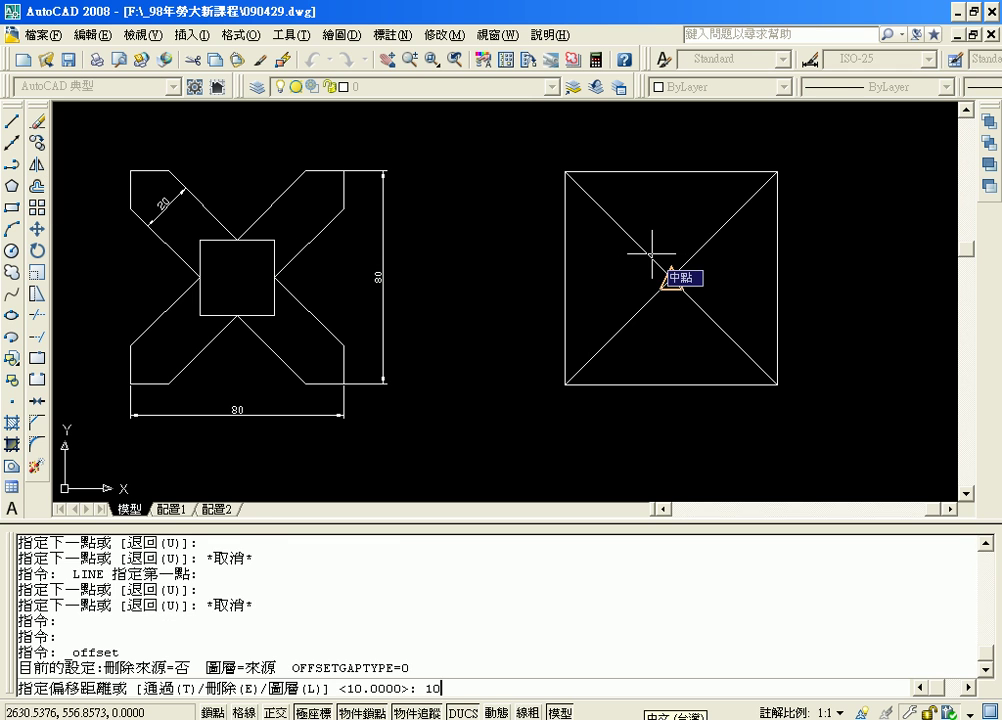
key(Return)
click(645, 250)
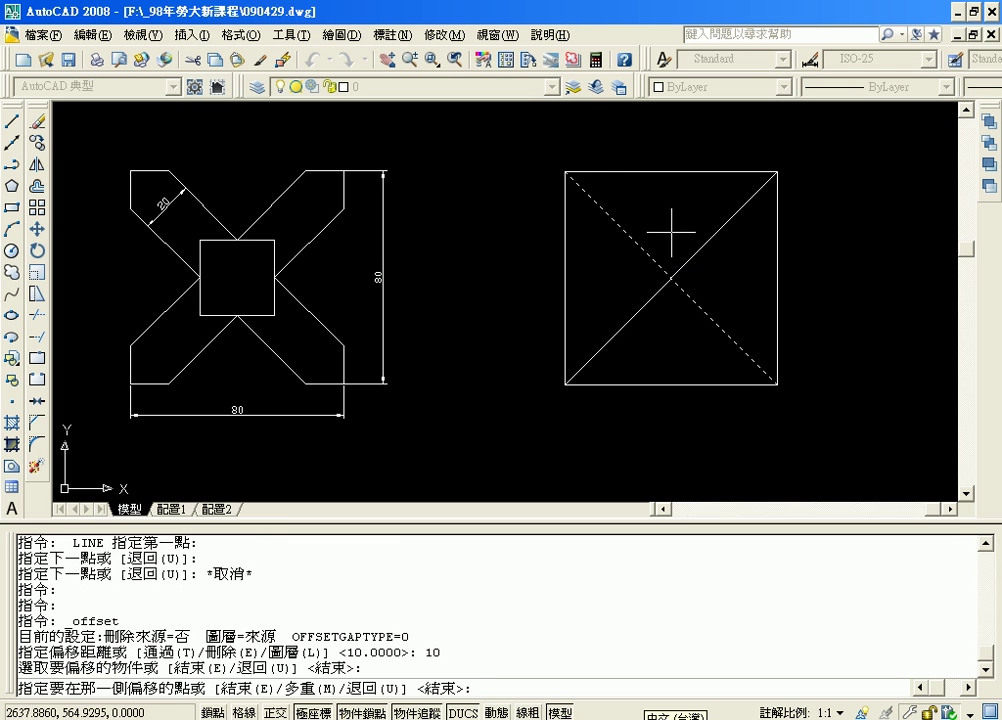
click(668, 228)
click(645, 250)
click(633, 264)
click(639, 310)
click(661, 332)
click(645, 304)
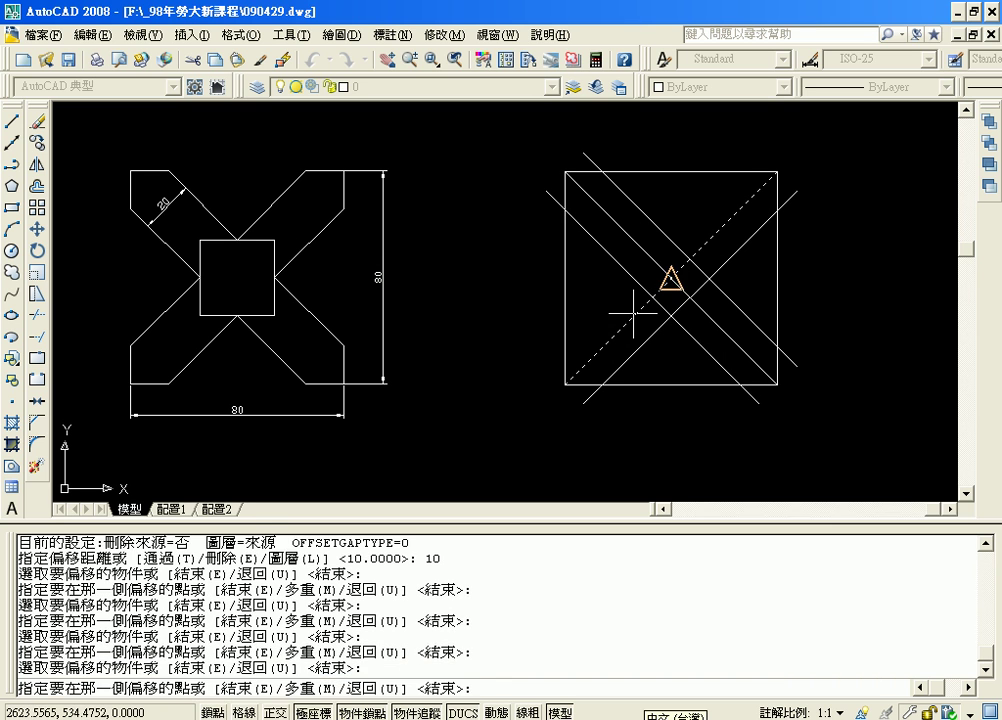
click(614, 294)
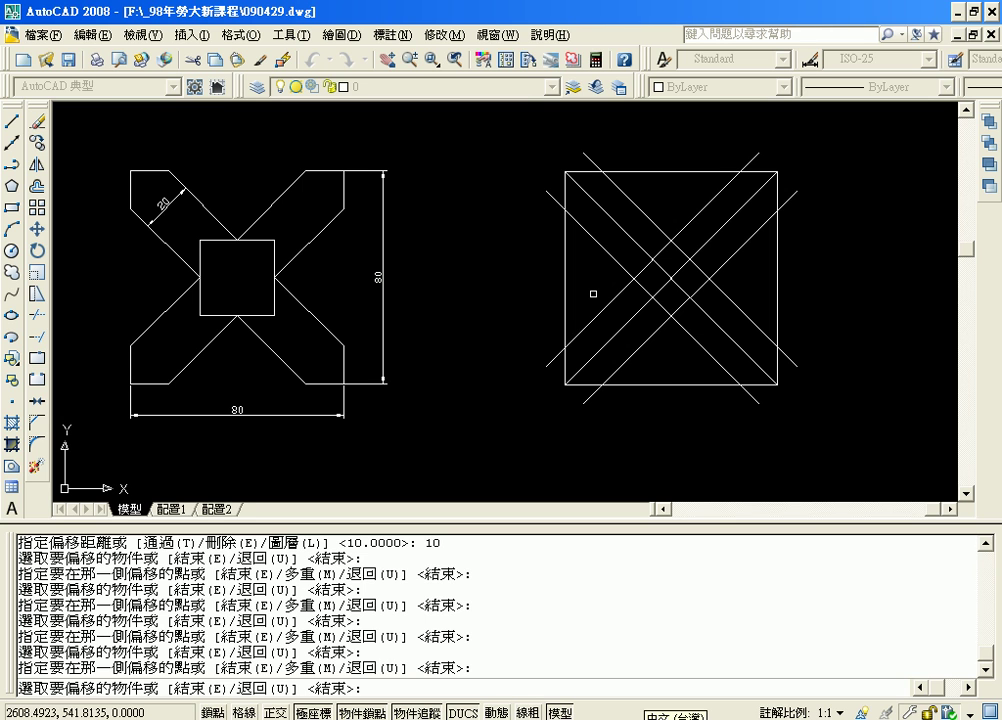
Trim the excess segments along the top edge, left edge, and around the central crossing.
click(37, 316)
key(Return)
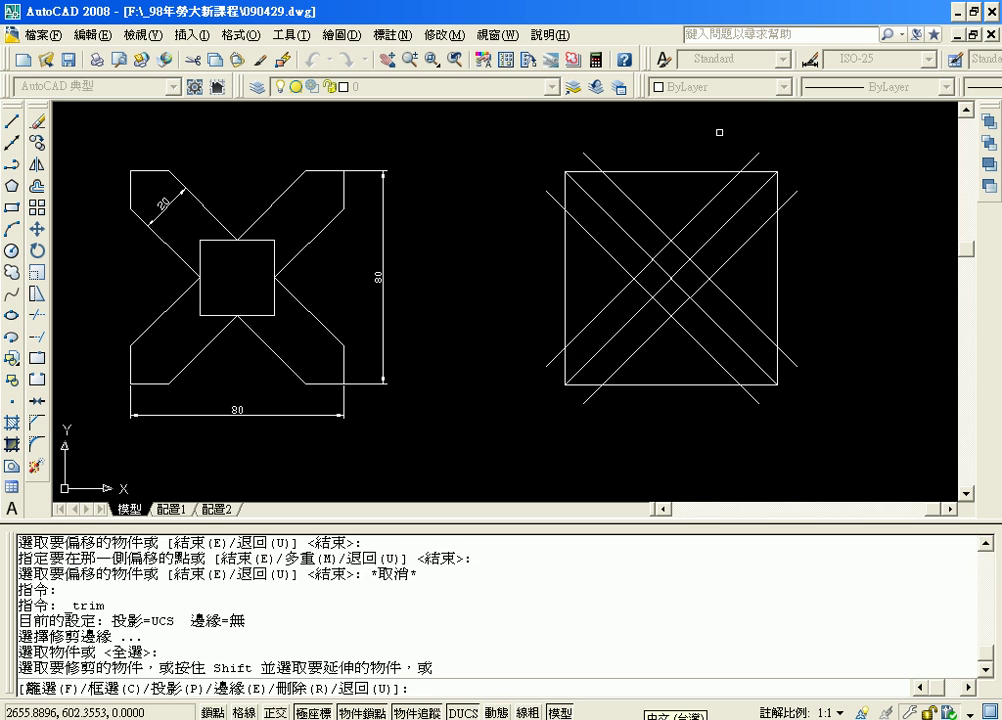
click(680, 171)
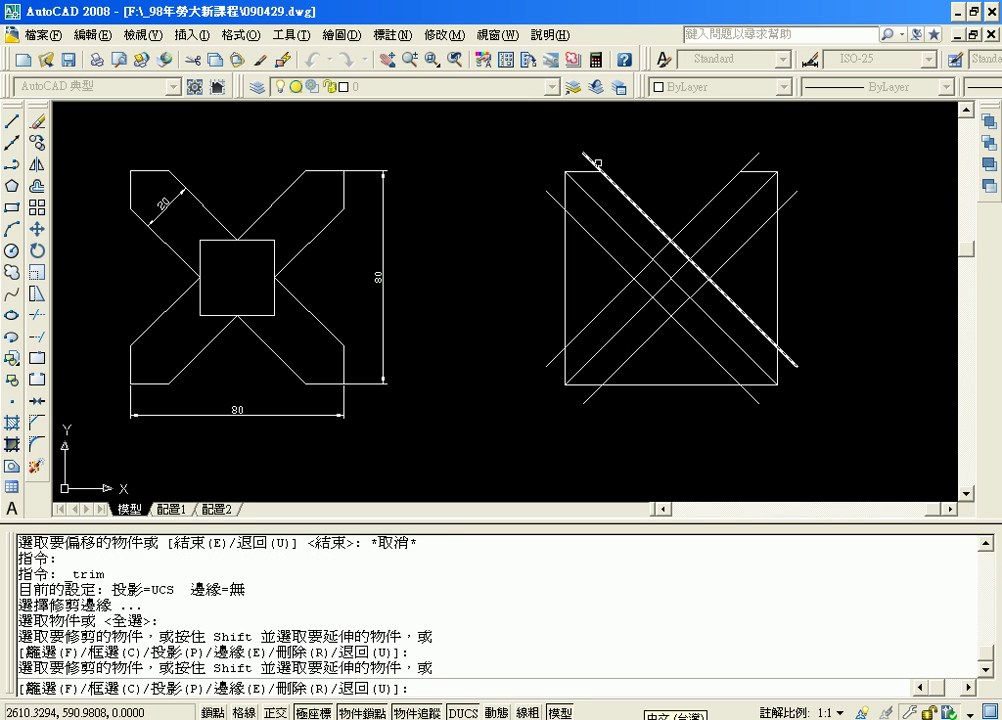
click(596, 161)
click(593, 200)
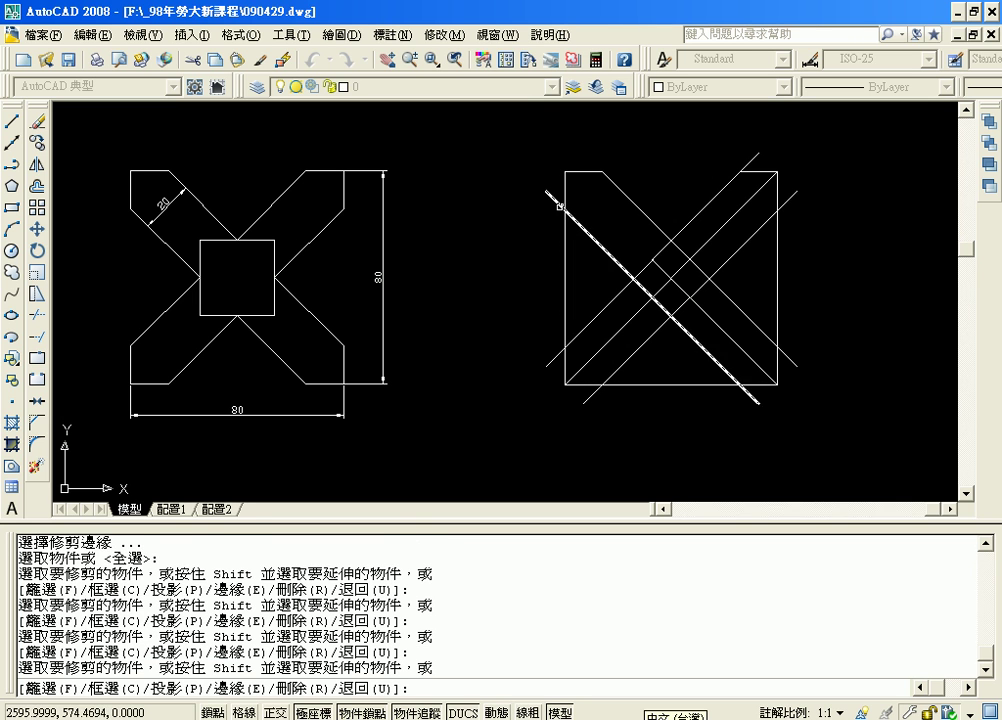
click(559, 204)
click(662, 269)
click(661, 262)
click(665, 280)
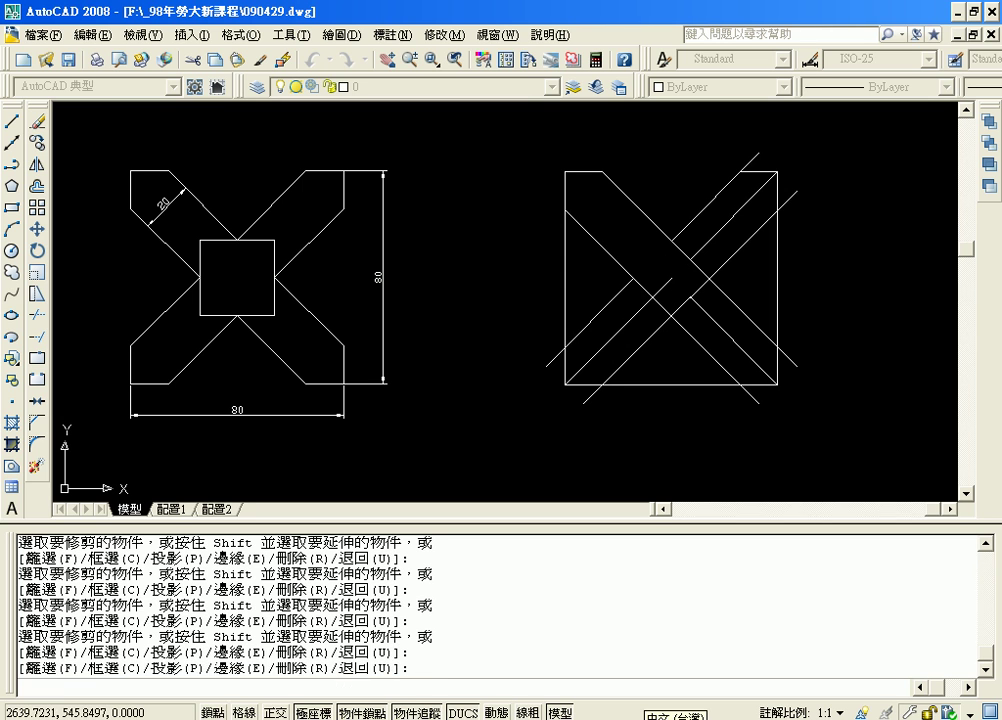
click(648, 291)
click(660, 305)
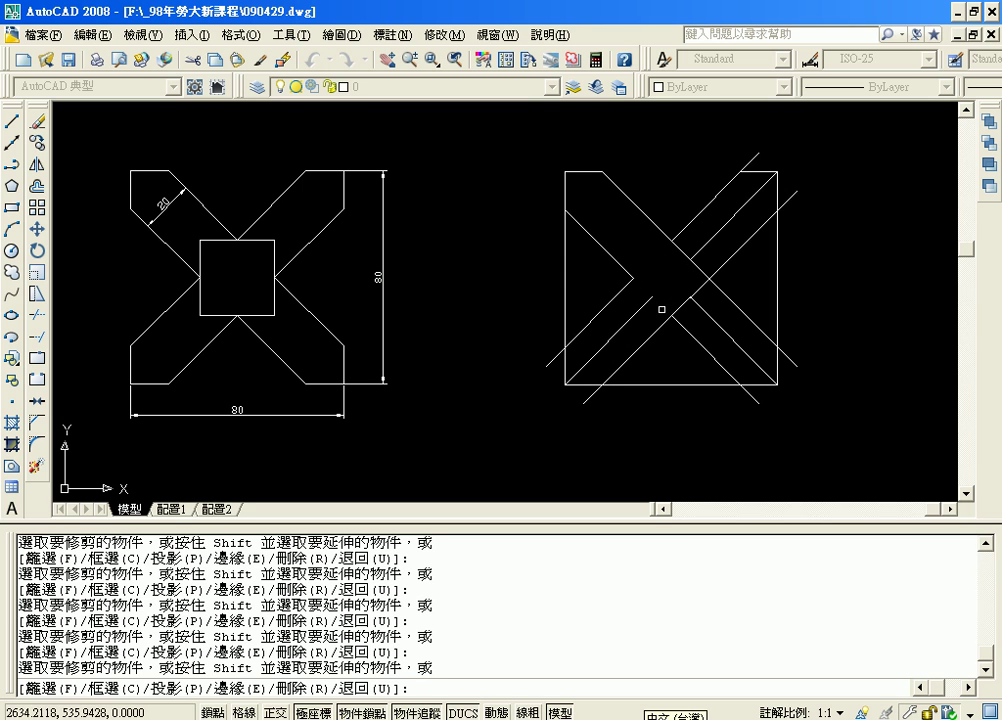
click(625, 323)
click(564, 248)
Trim the remaining tails in the lower-left and right side into chamfered arm ends.
click(552, 361)
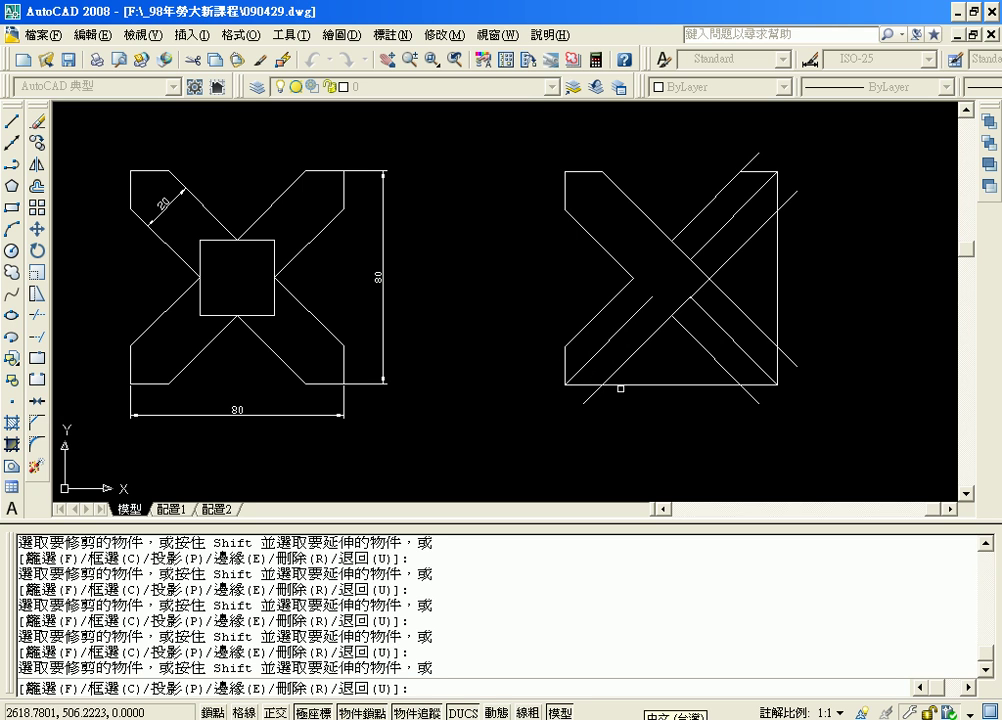
click(588, 399)
click(668, 384)
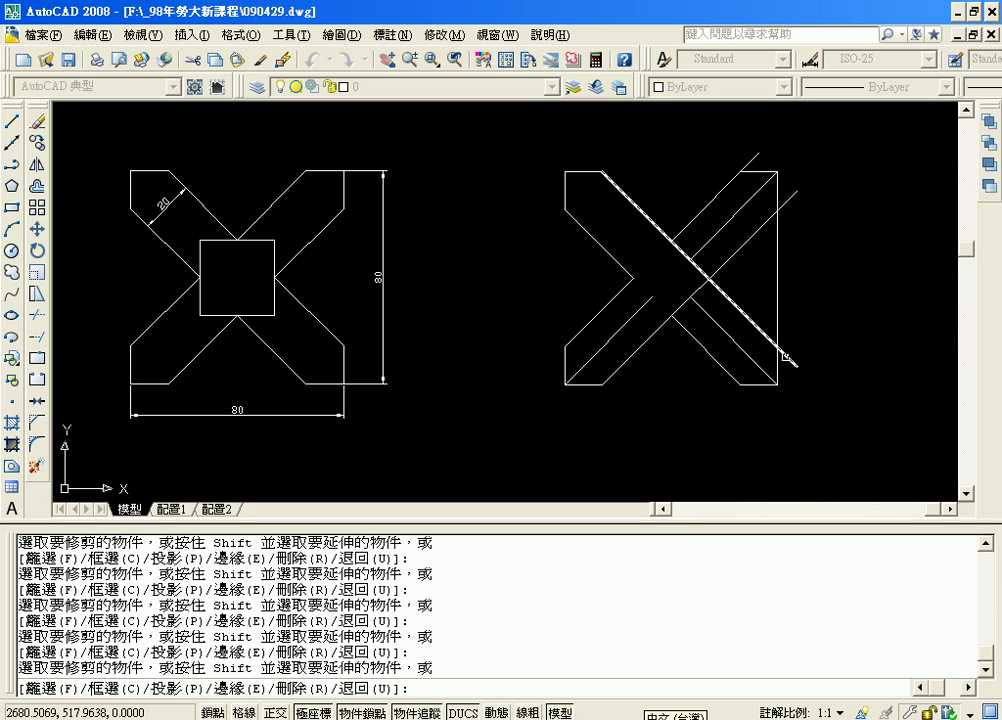
click(792, 358)
click(751, 161)
click(718, 289)
click(716, 324)
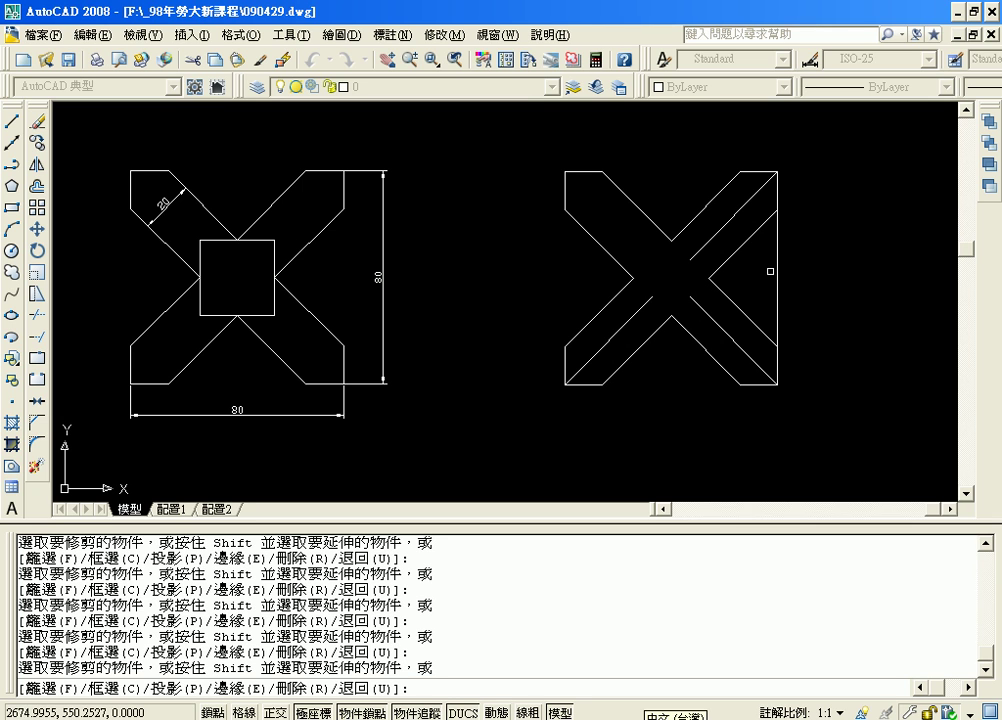
click(700, 235)
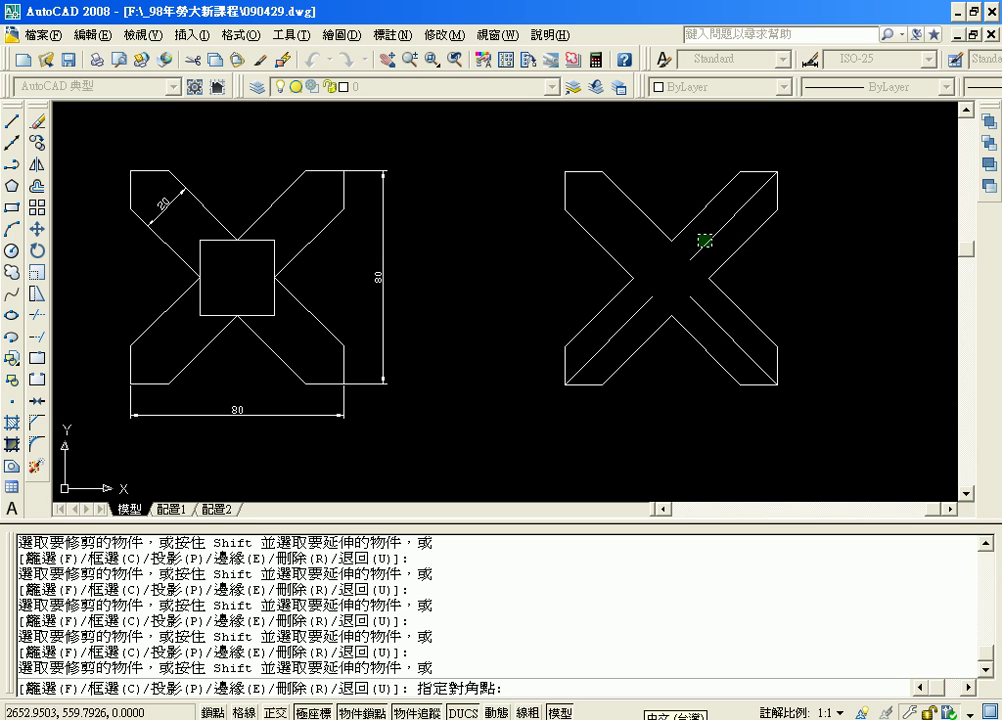
click(718, 251)
key(Escape)
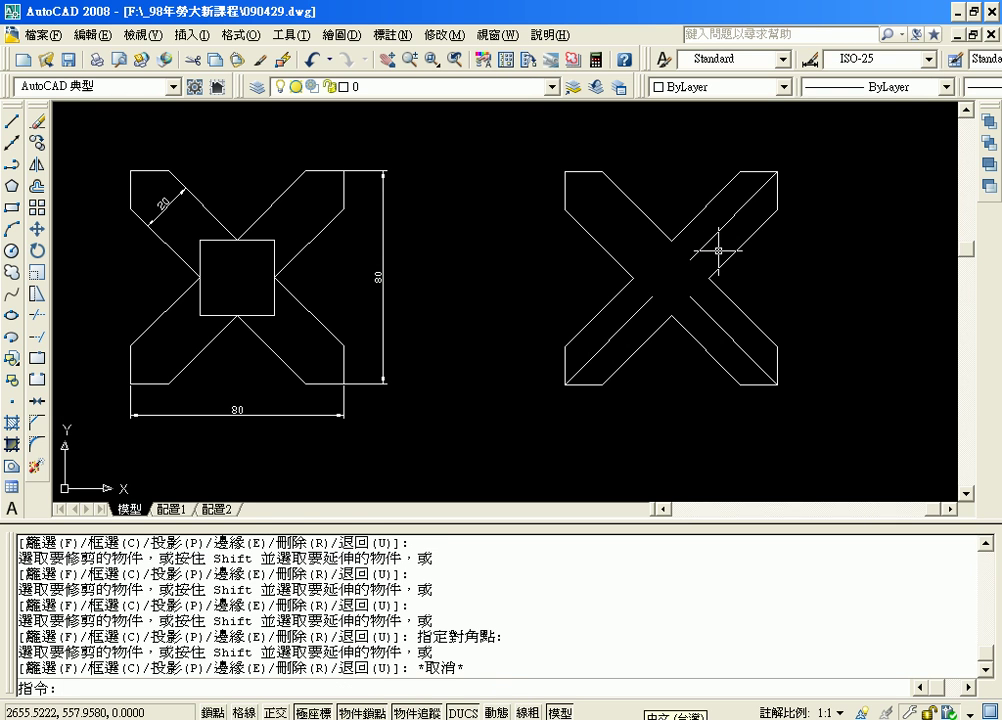
Erase the three leftover construction diagonals.
click(720, 228)
click(714, 321)
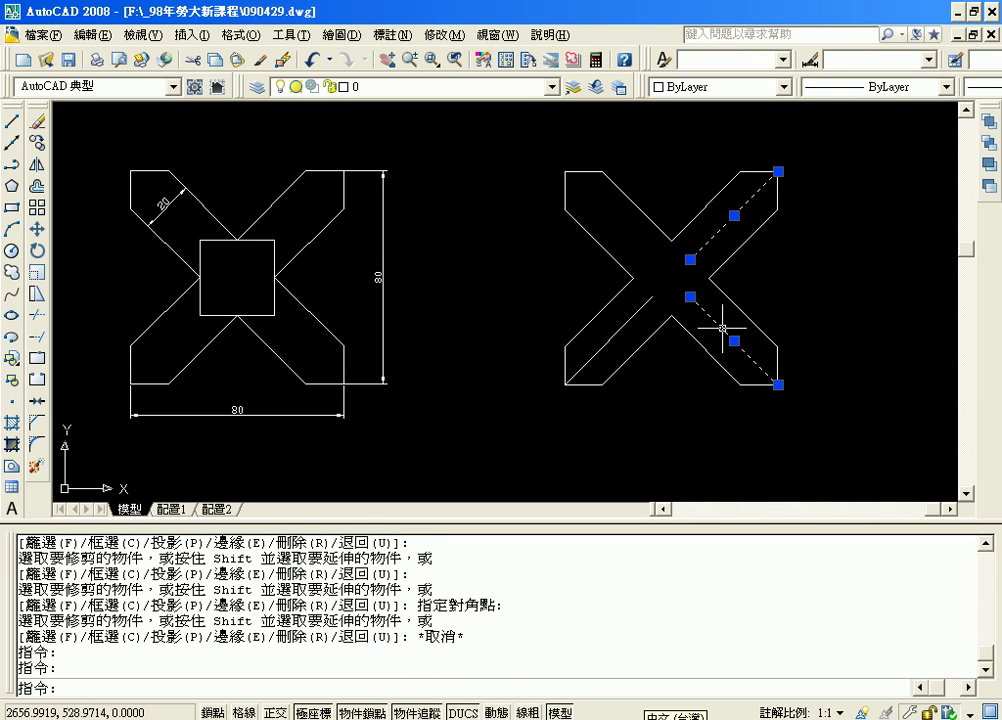
click(621, 325)
key(Delete)
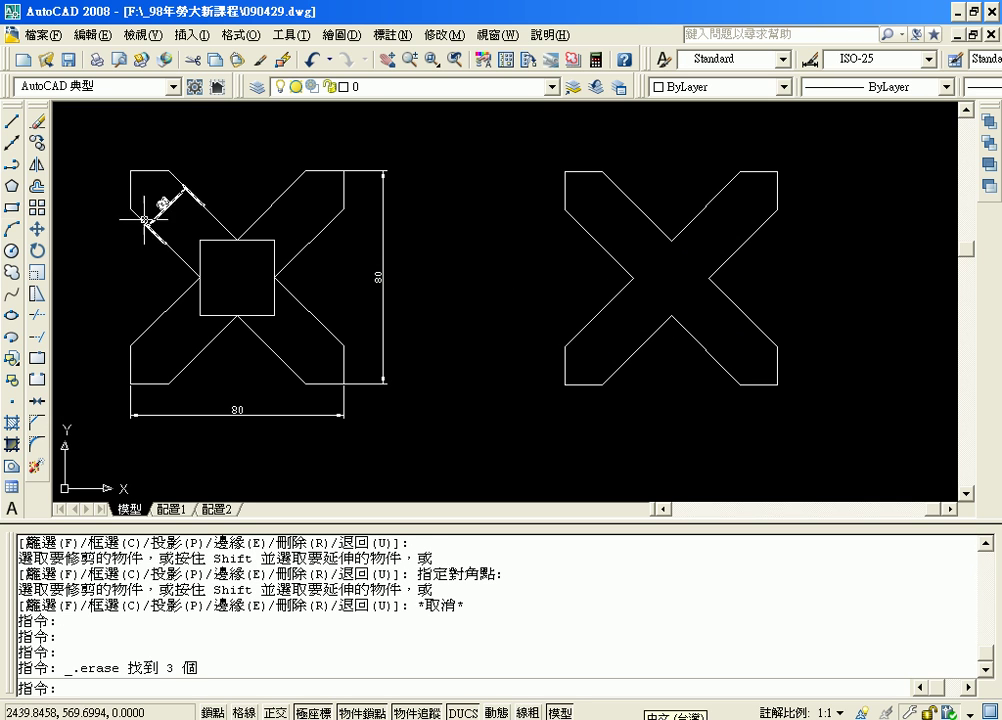
click(12, 207)
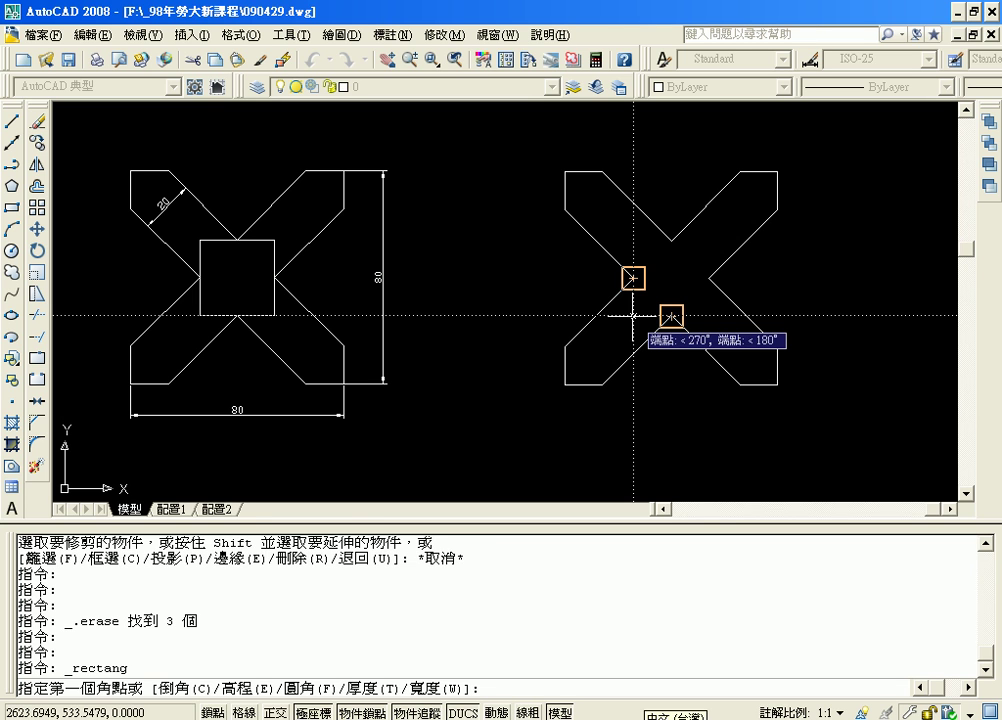
Draw the central rectangle using object tracking for its first corner and a snapped opposite corner.
click(633, 316)
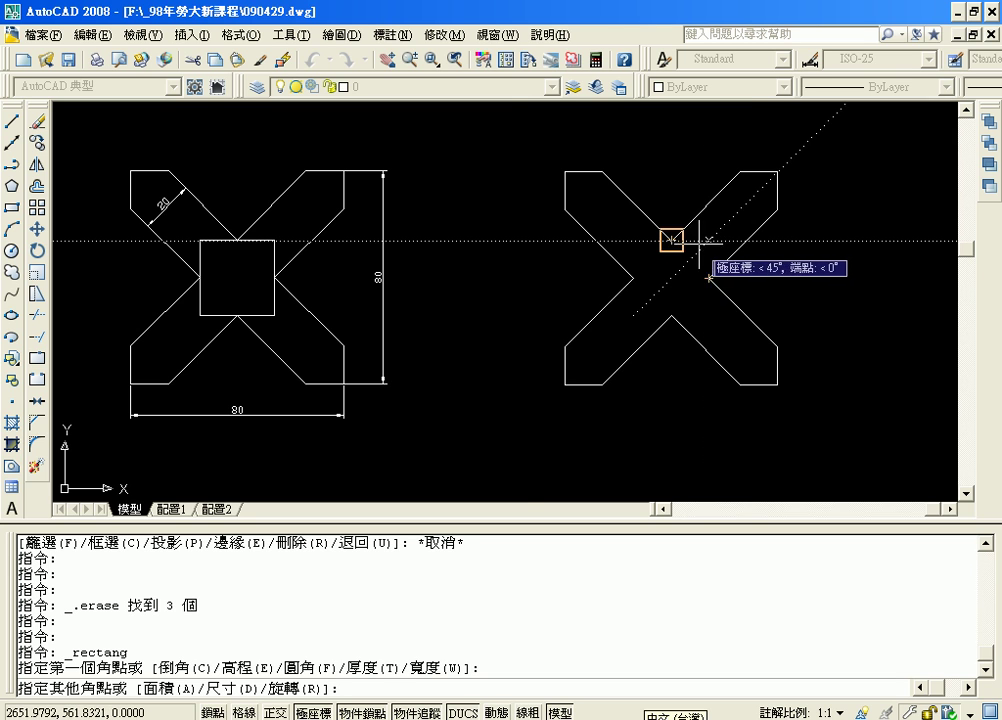
scroll(702, 245, up, 3)
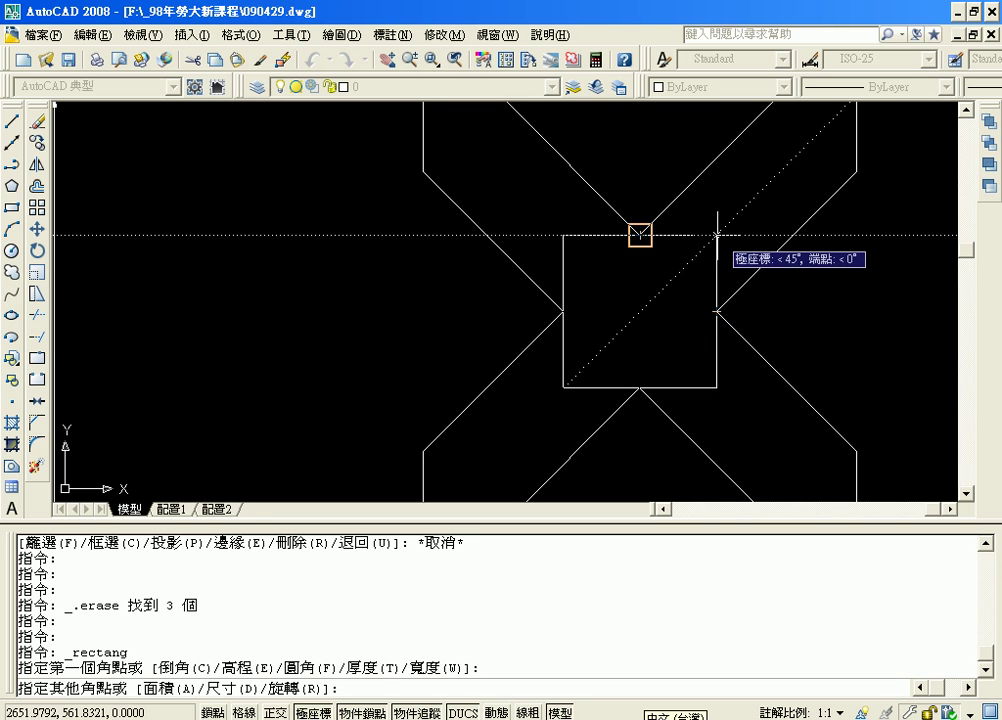
click(714, 235)
scroll(776, 205, down, 2)
scroll(776, 205, down, 2)
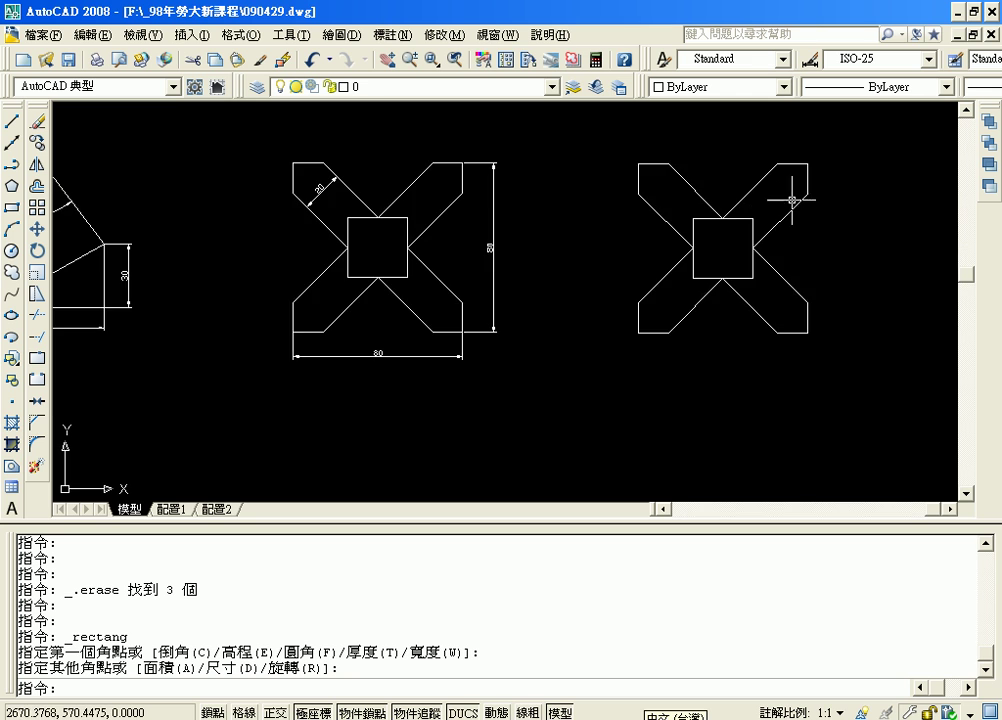
middle_drag(794, 197, 607, 190)
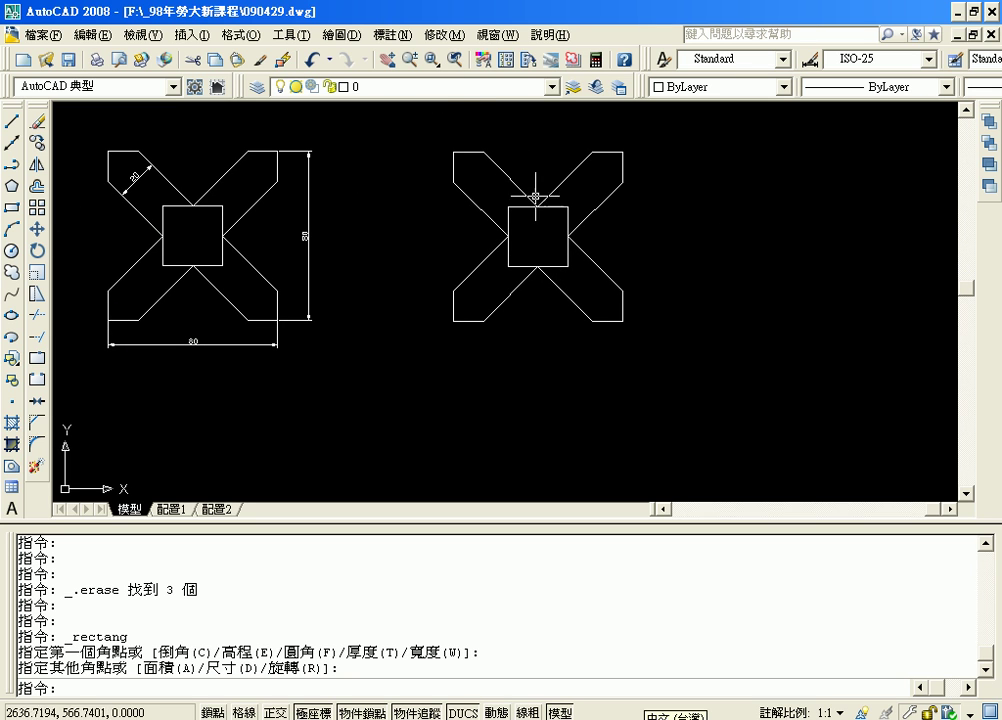
Add a linear 80 dimension along the new figure's right side.
click(392, 34)
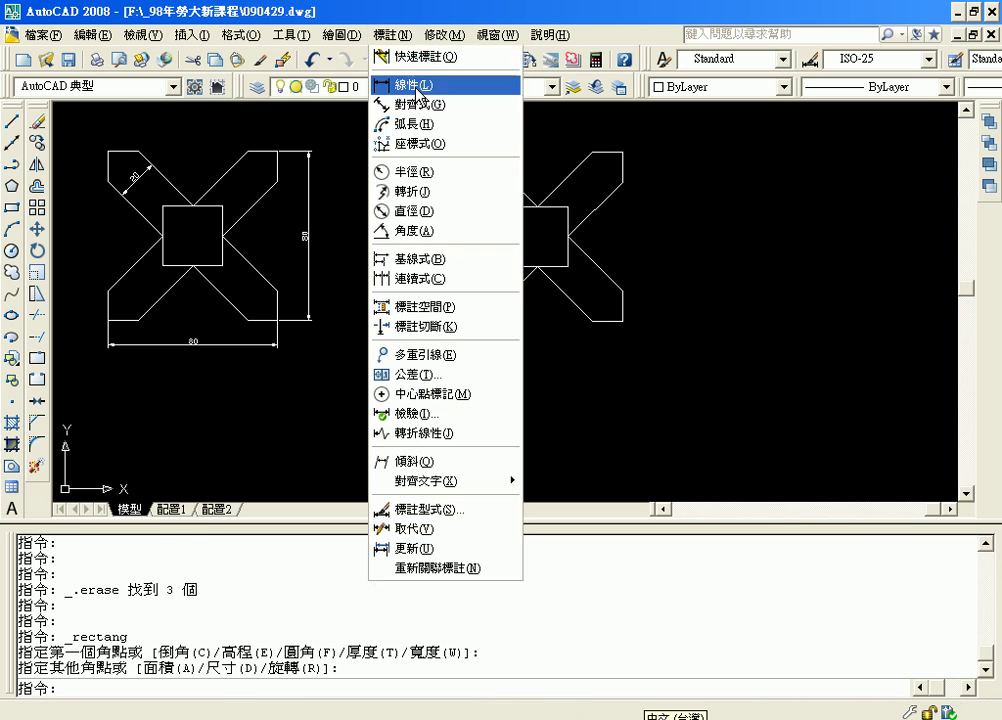
click(472, 83)
click(622, 150)
click(622, 321)
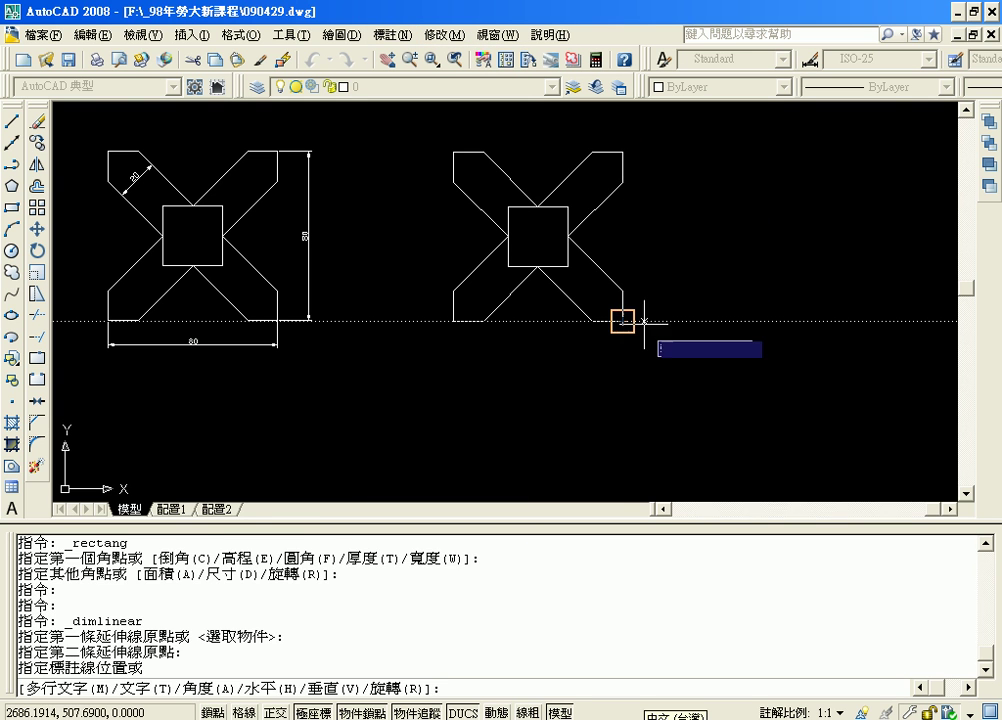
click(660, 323)
Attempt a width dimension along the bottom, then undo the incorrect 80.63 result.
key(Return)
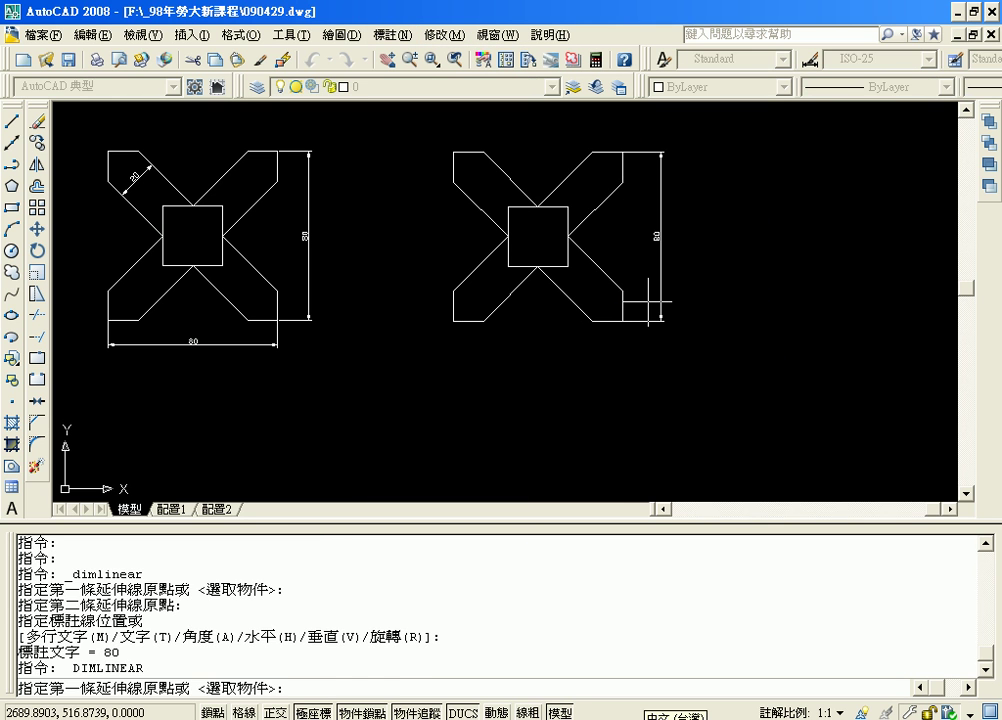
click(453, 321)
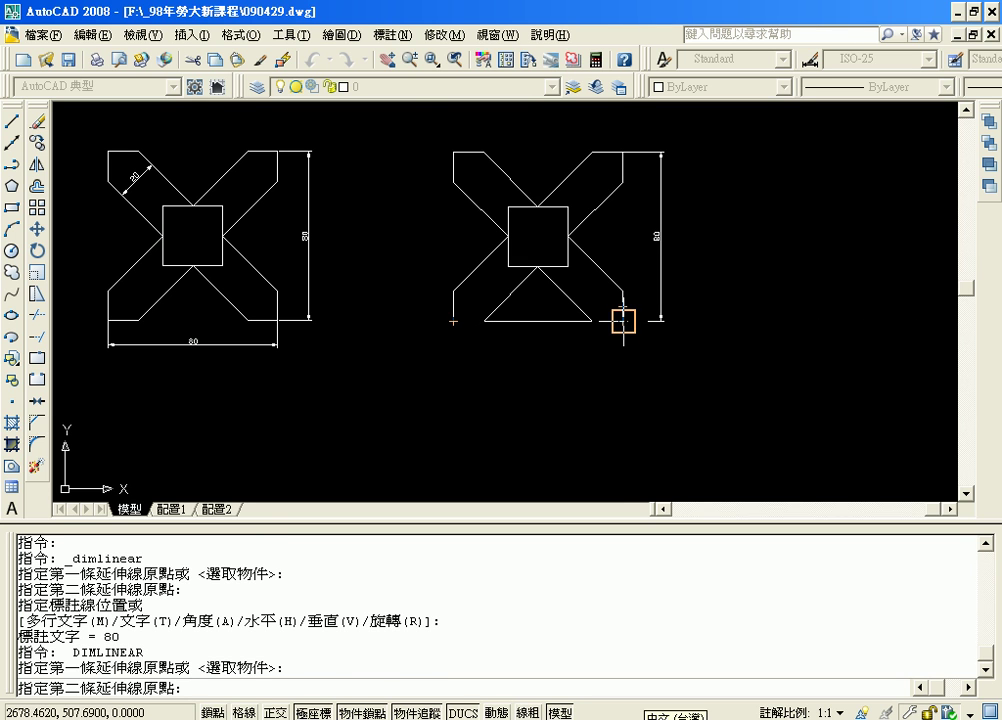
click(623, 321)
click(626, 355)
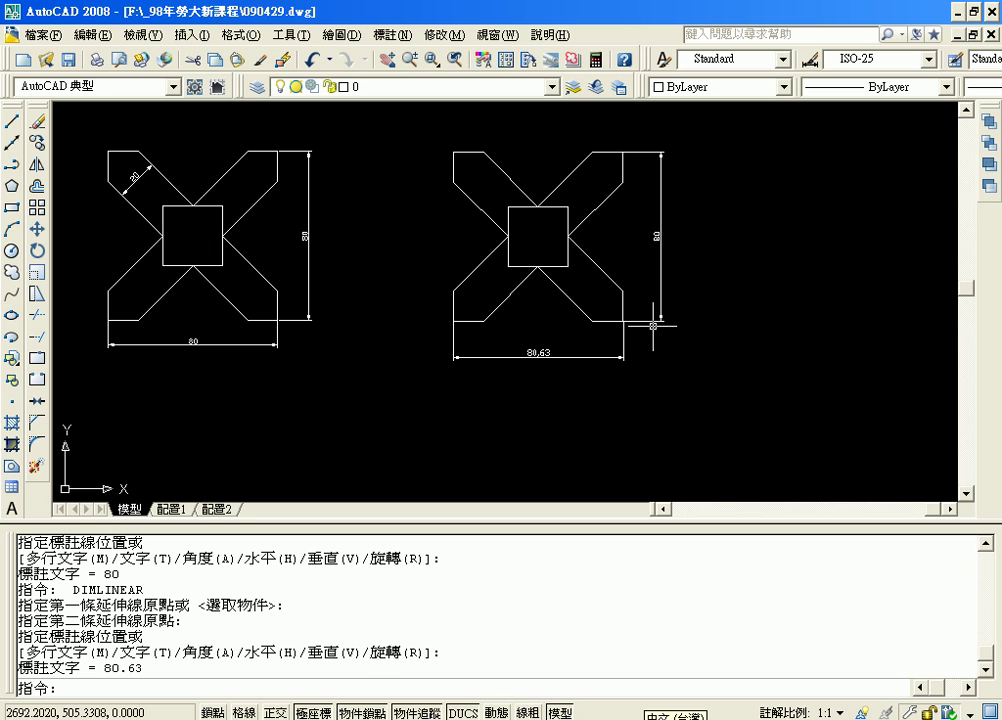
key(ctrl+z)
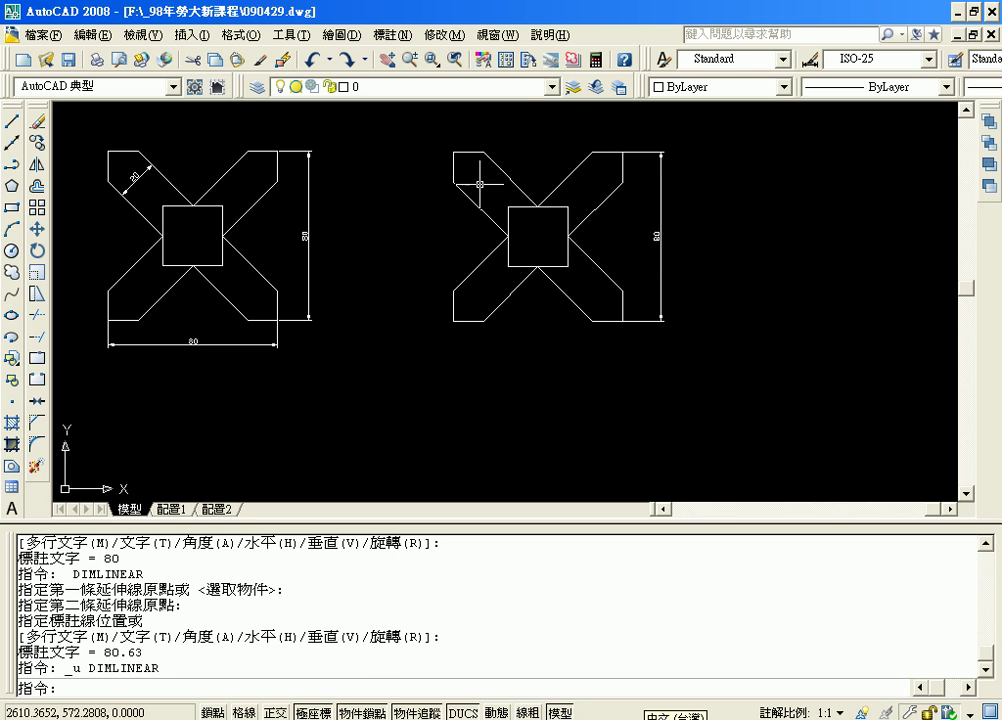
click(392, 34)
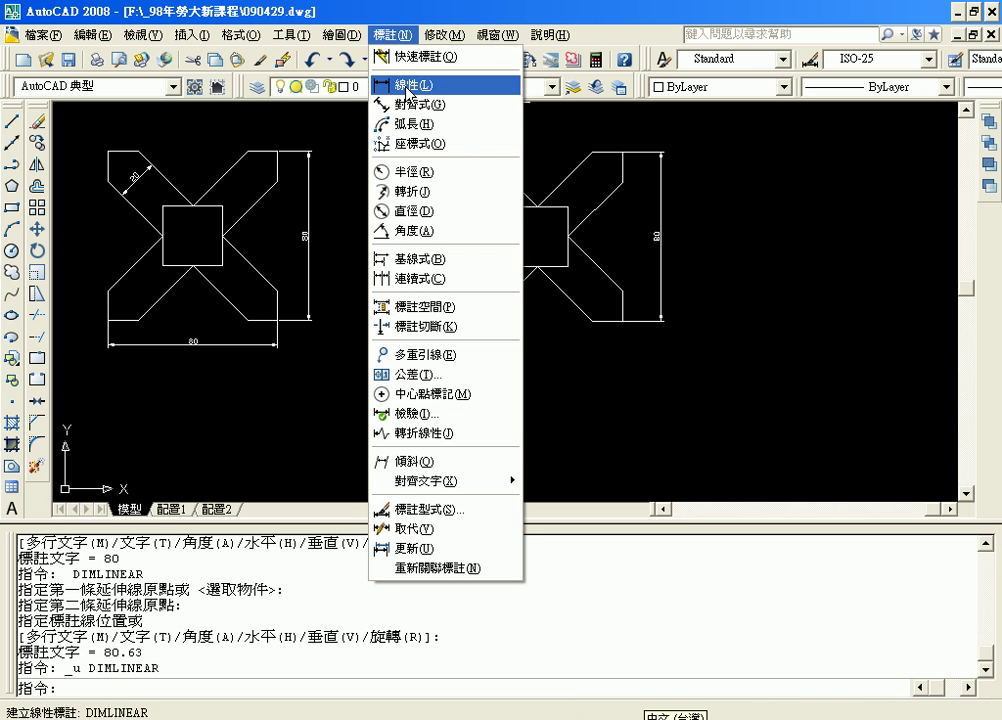
Place a 20 aligned dimension measuring the top-left arm's width.
click(409, 104)
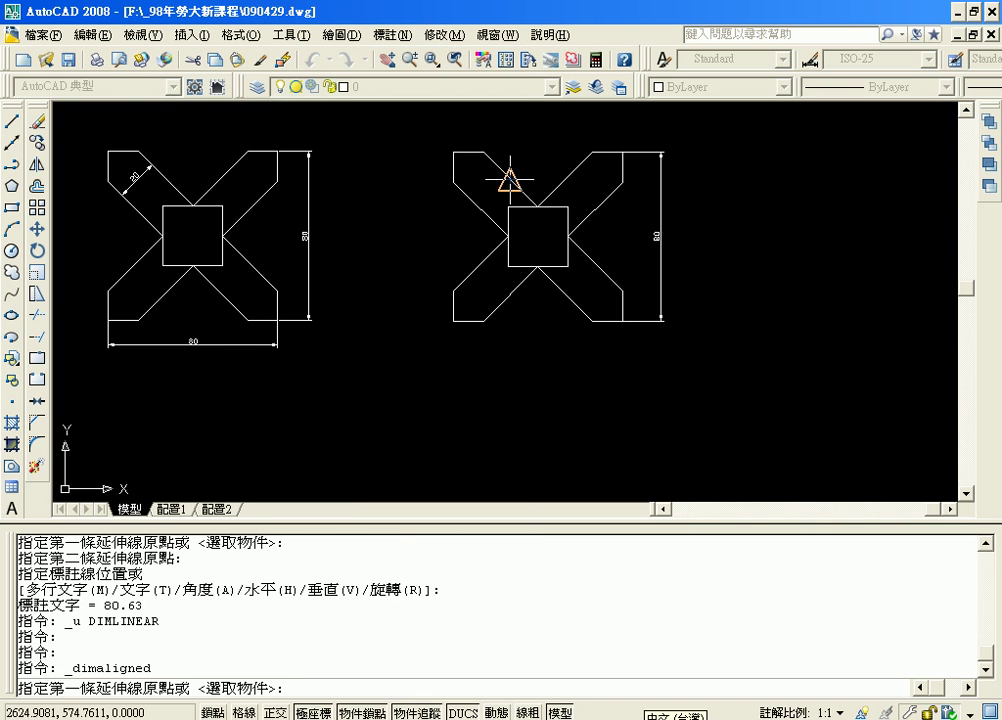
click(511, 178)
click(476, 209)
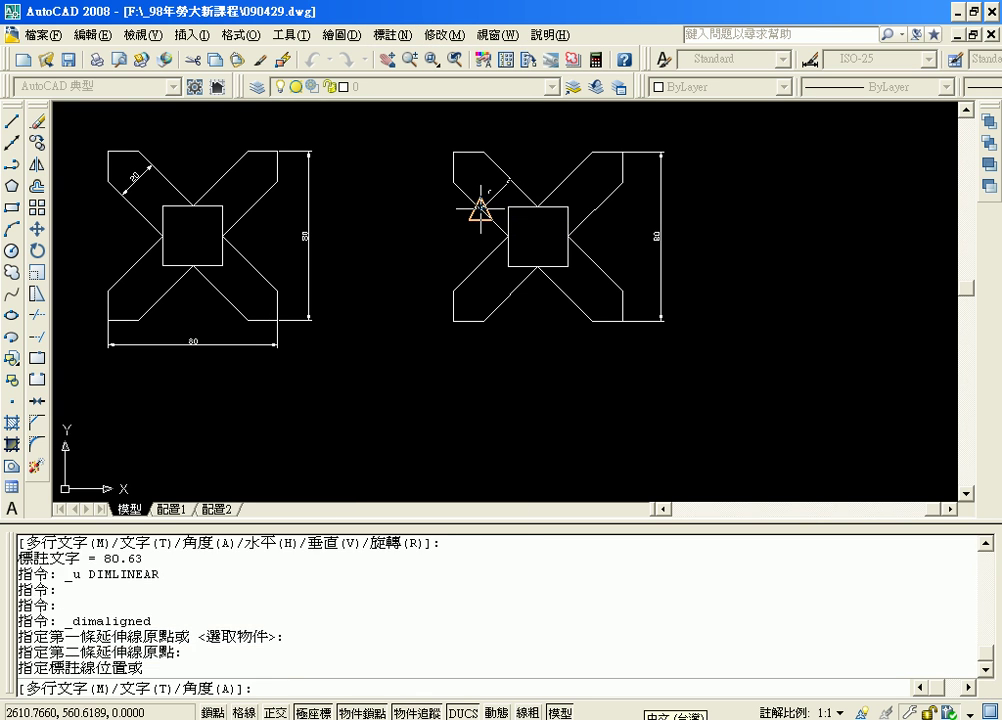
click(482, 182)
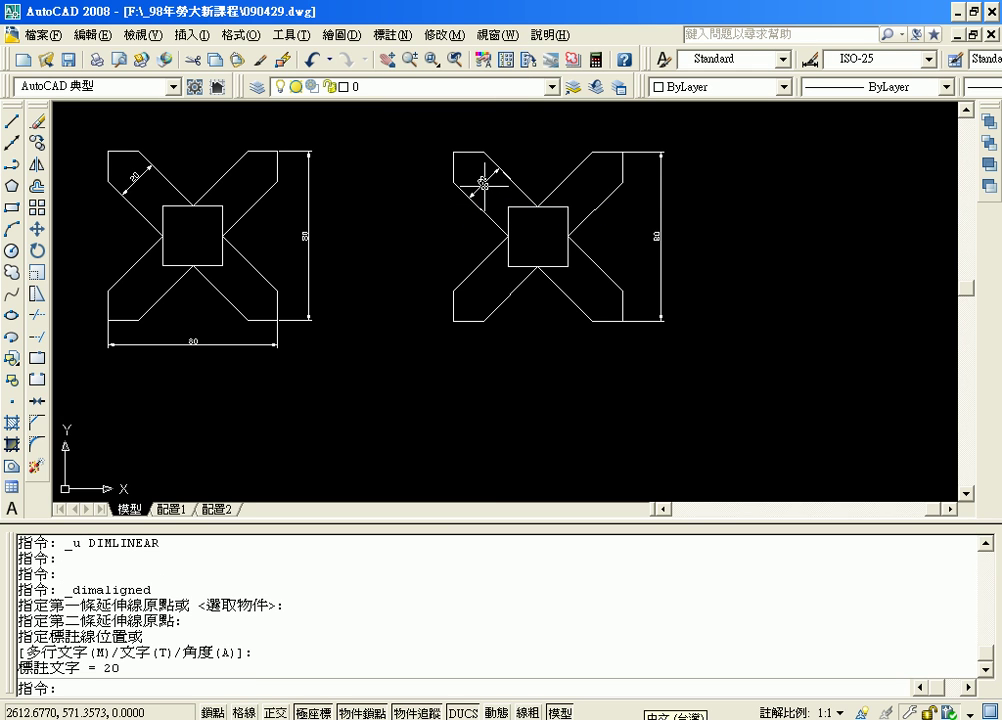